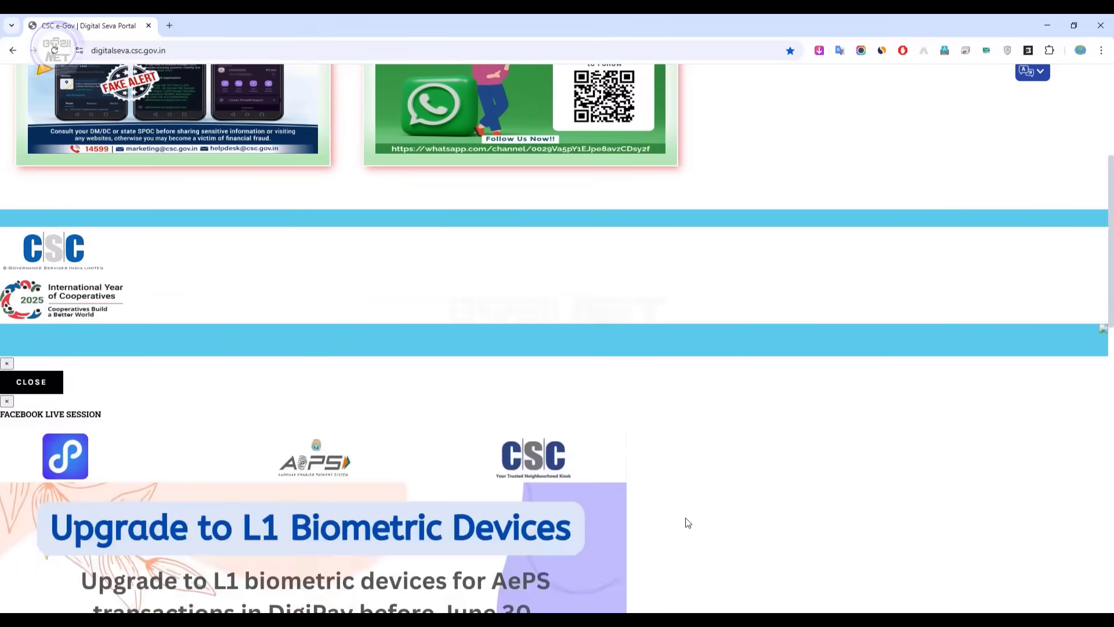
Sign in to the Digital Seva portal with the account username, password and the displayed captcha text
{"action": "scroll", "coordinate": [778, 580], "scroll_direction": "up", "scroll_amount": 5}
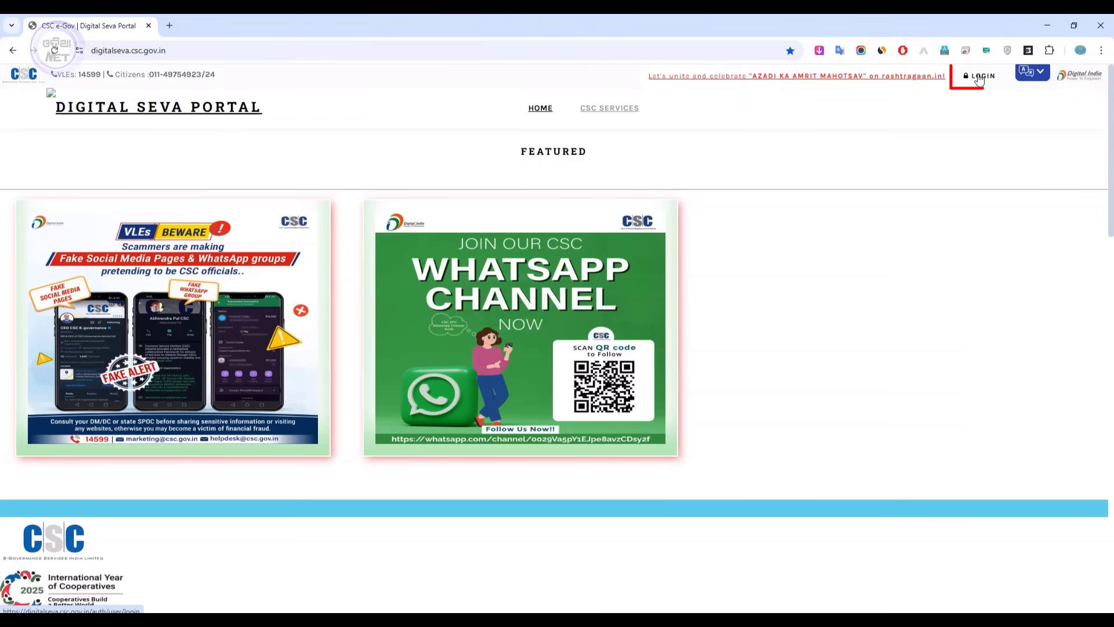
{"action": "left_click", "coordinate": [981, 76]}
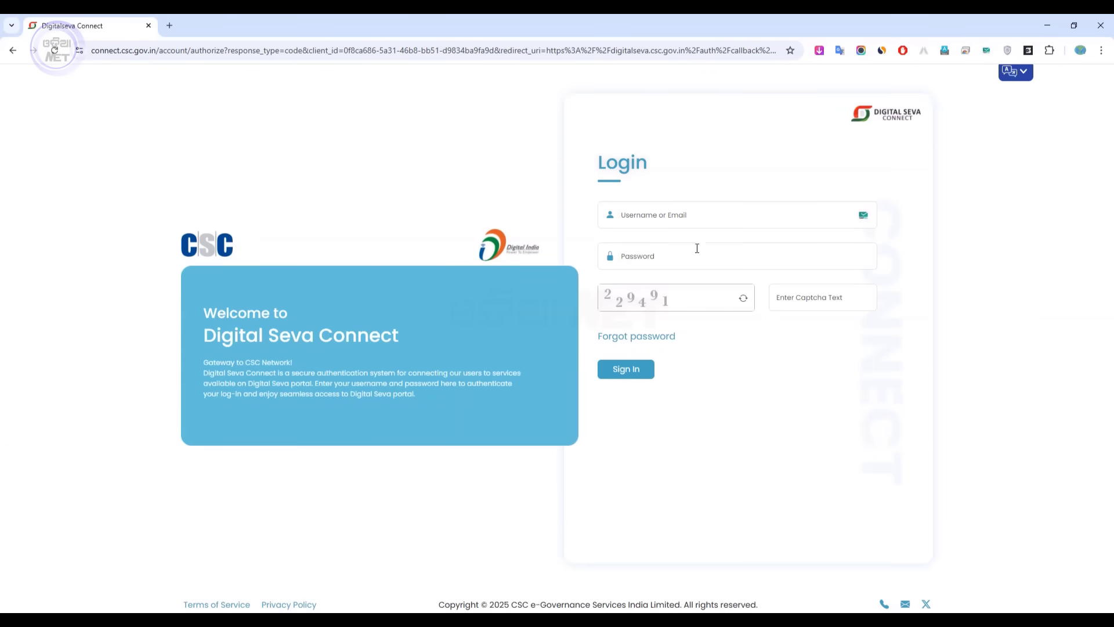
{"action": "left_click", "coordinate": [655, 220]}
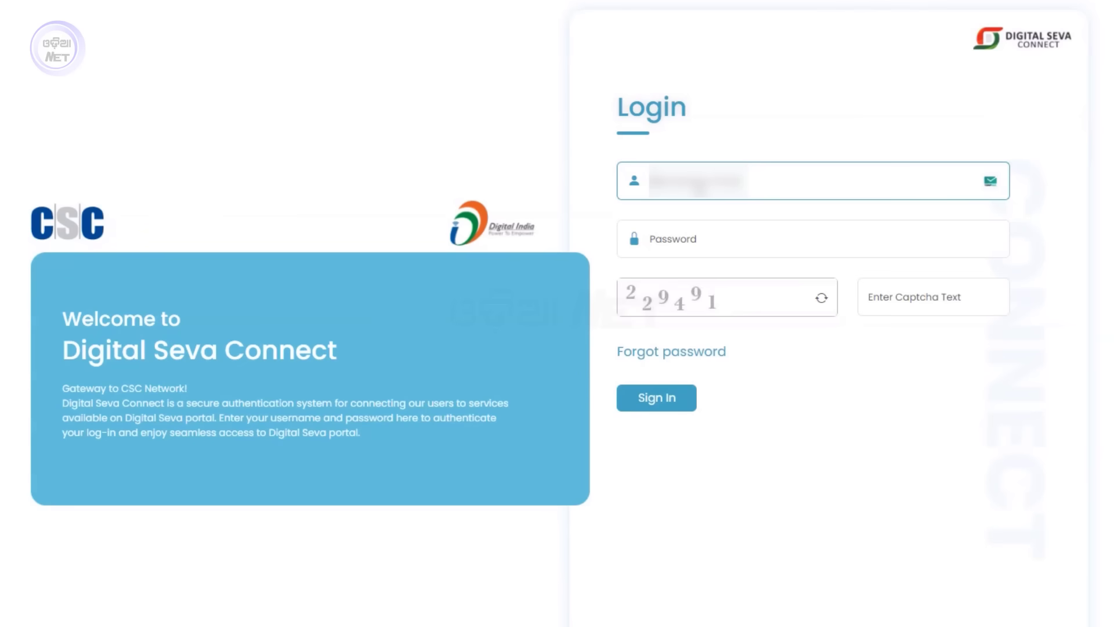
{"action": "type", "text": "••"}
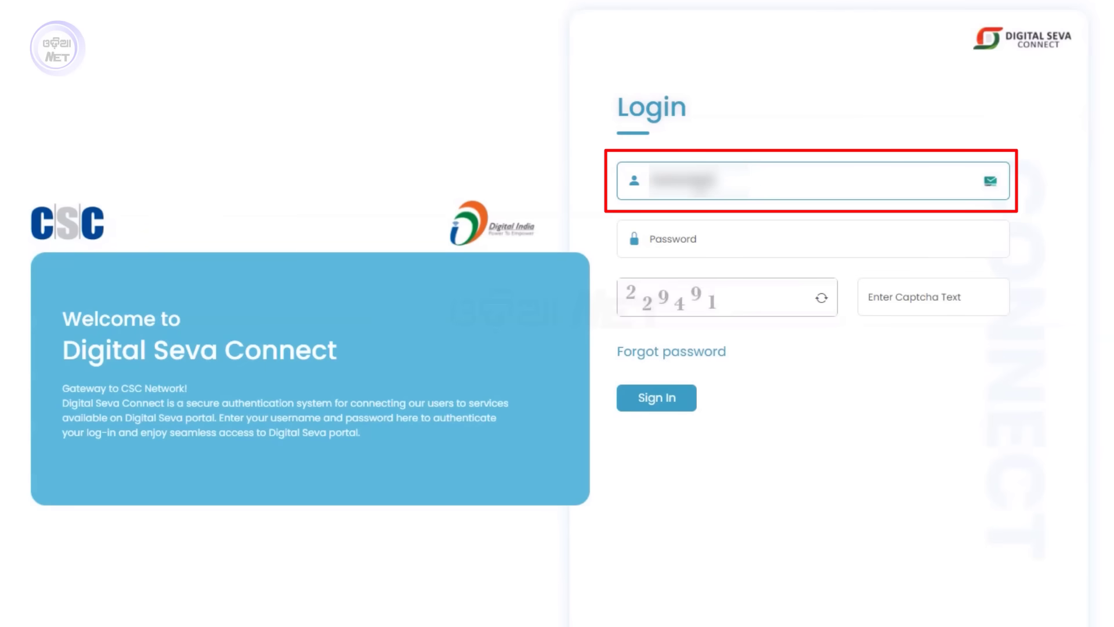
{"action": "left_click", "coordinate": [685, 245]}
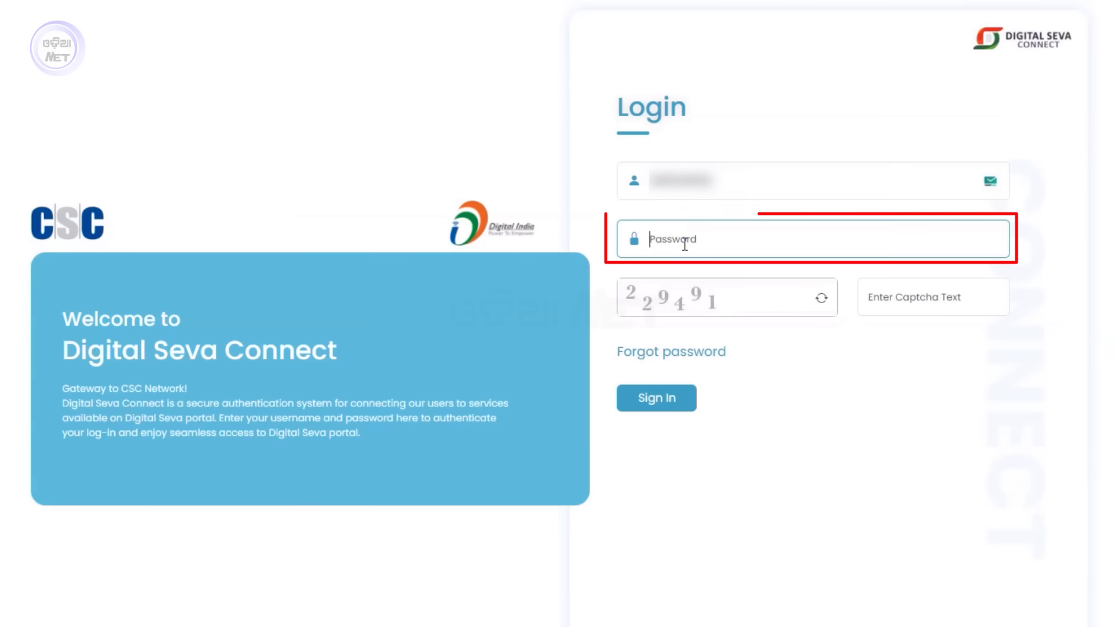
{"action": "type", "text": "••••••••••"}
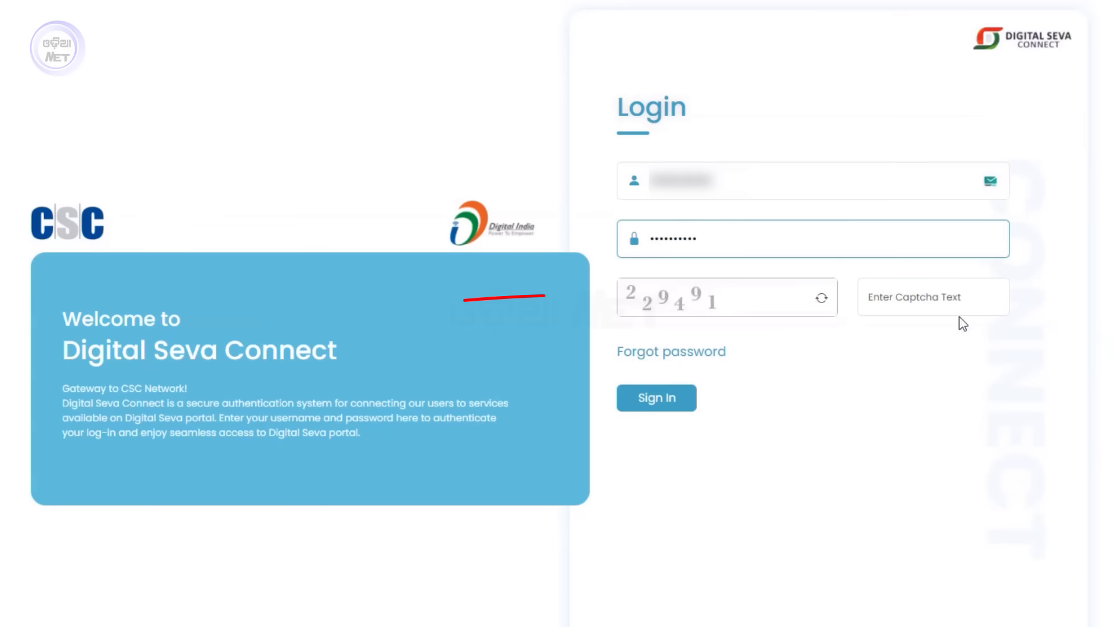
{"action": "left_click", "coordinate": [923, 296]}
{"action": "type", "text": "229"}
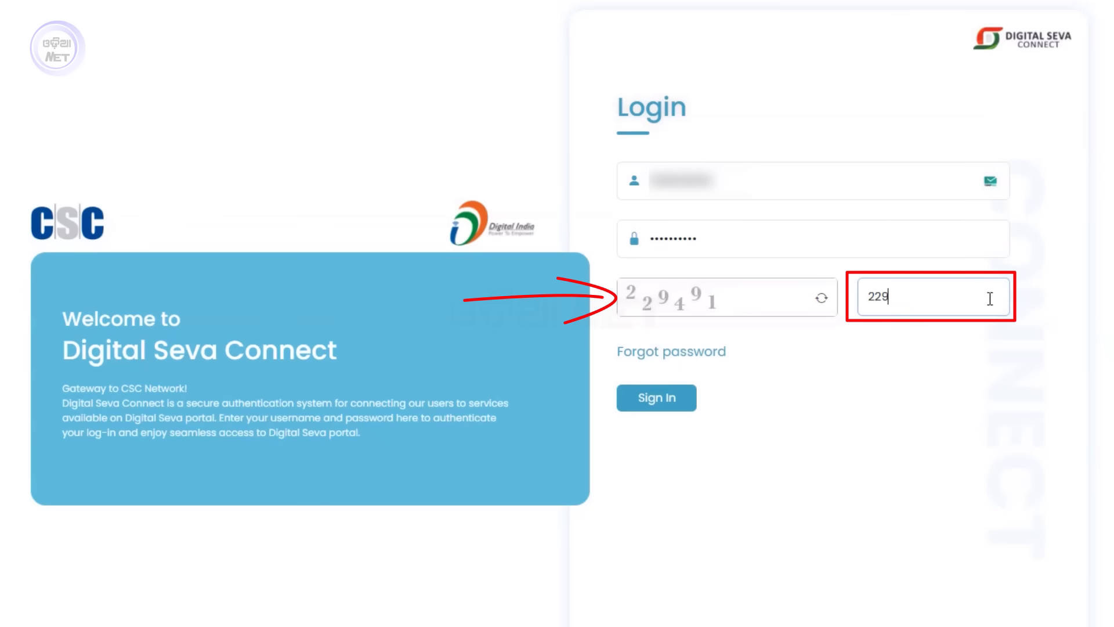
{"action": "type", "text": "491"}
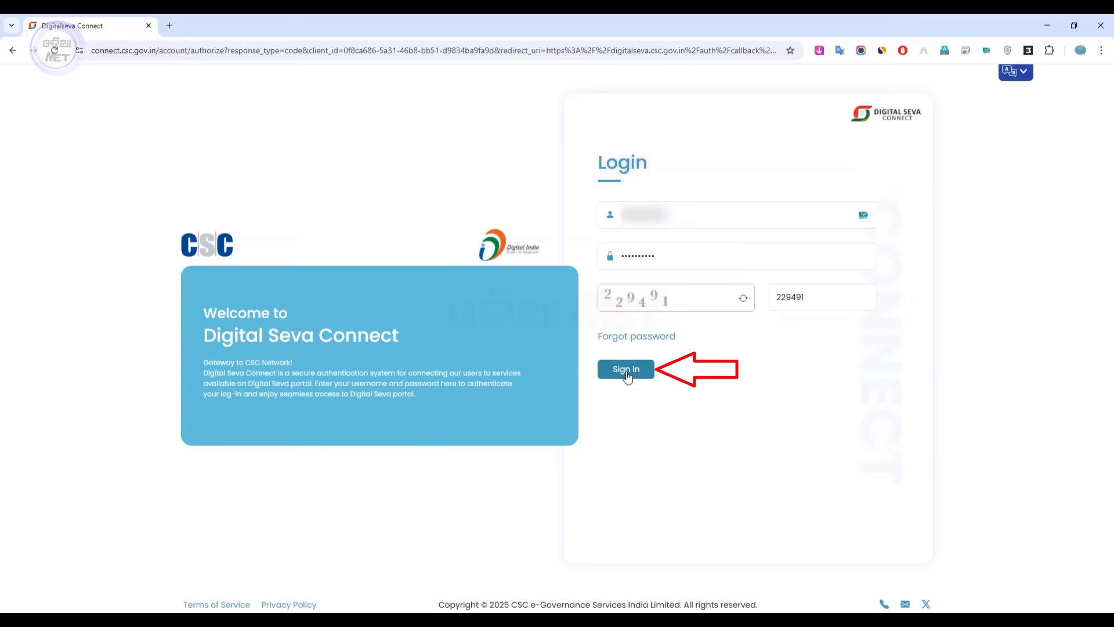
{"action": "left_click", "coordinate": [627, 371]}
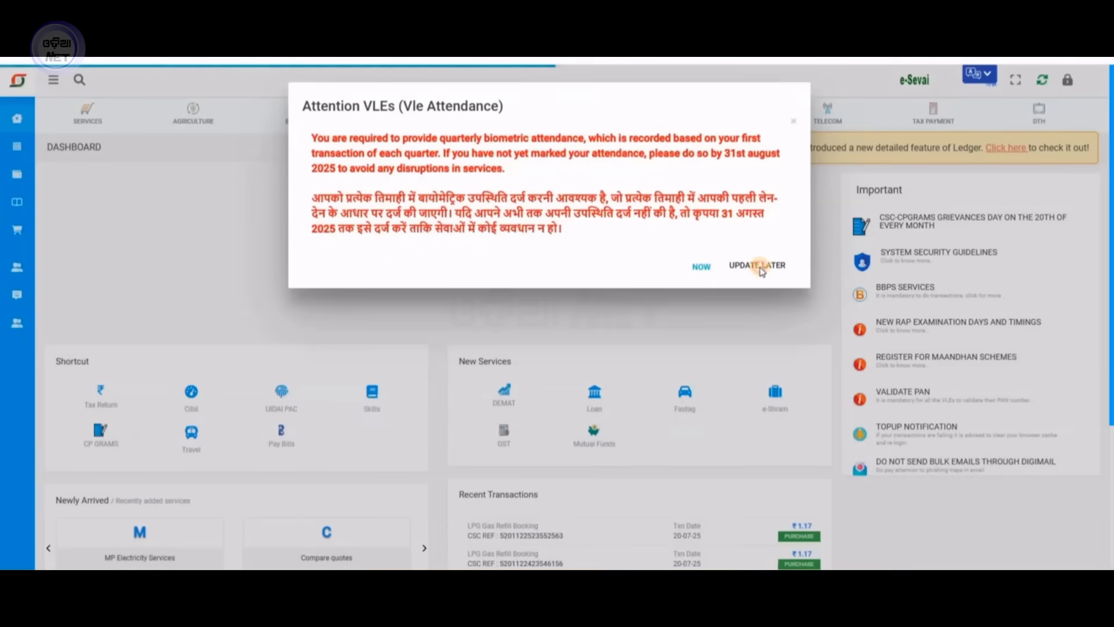
Postpone the quarterly VLE attendance update to reach the dashboard
{"action": "left_click", "coordinate": [757, 266]}
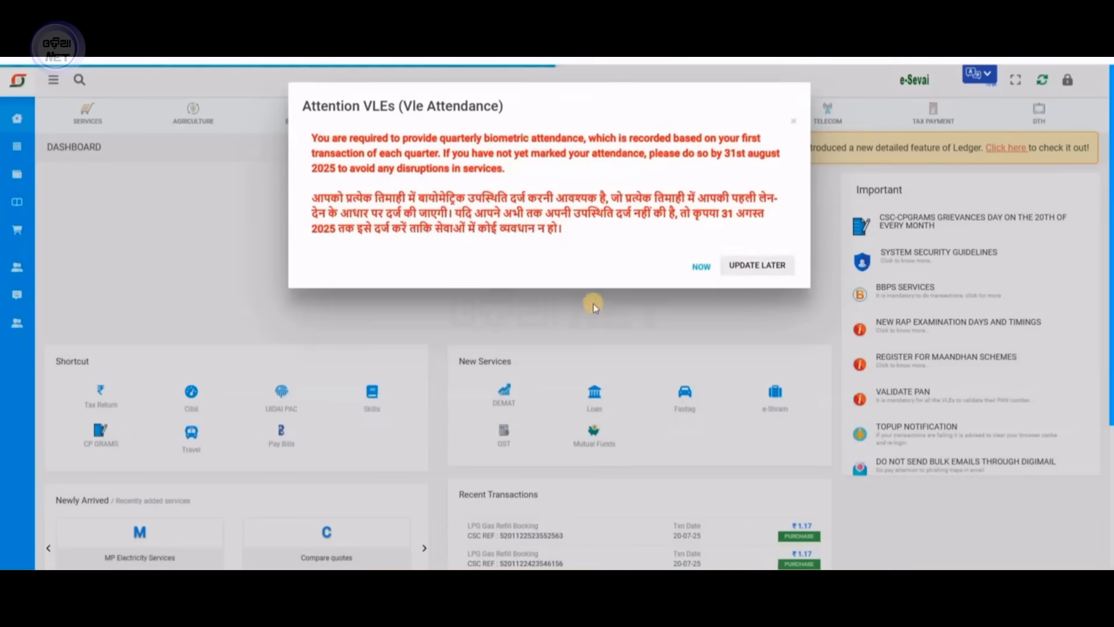
{"action": "scroll", "coordinate": [452, 281], "scroll_direction": "down", "scroll_amount": 1}
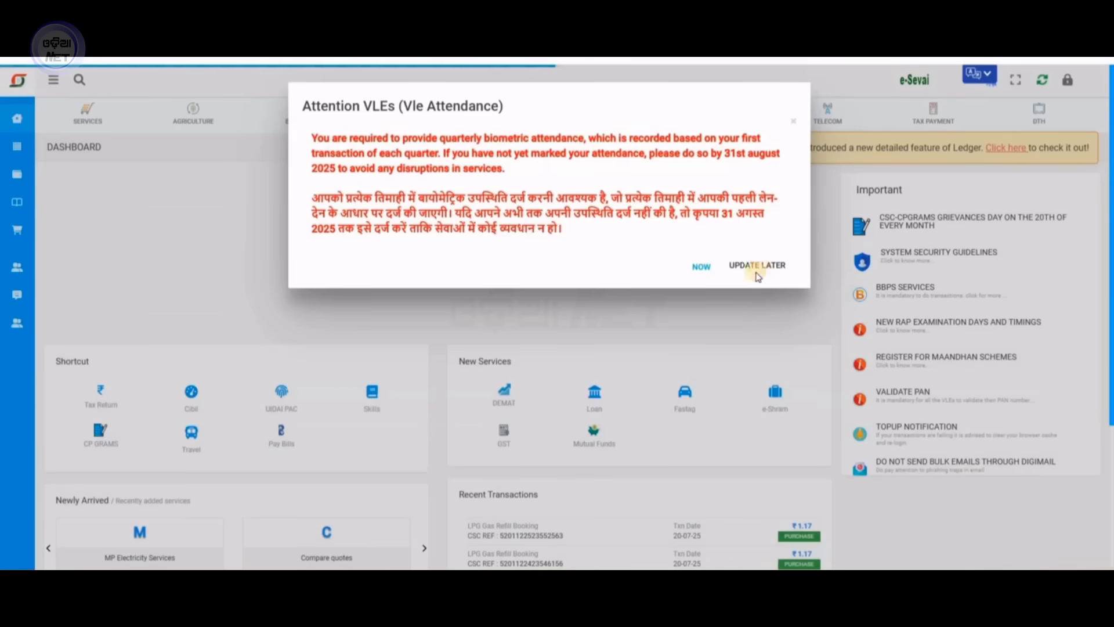
{"action": "left_click", "coordinate": [756, 269]}
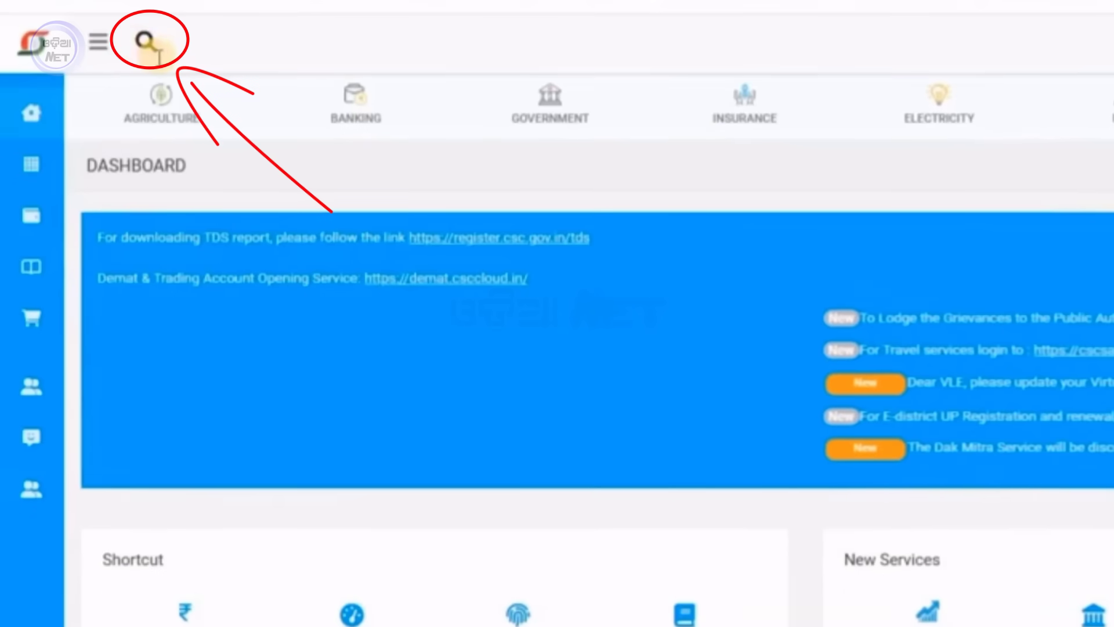
Search the portal services for pmfby, open PMFBY - State Under Re. 1 Scheme and log in through CSC Connect
{"action": "left_click", "coordinate": [79, 80]}
{"action": "type", "text": "pmfby"}
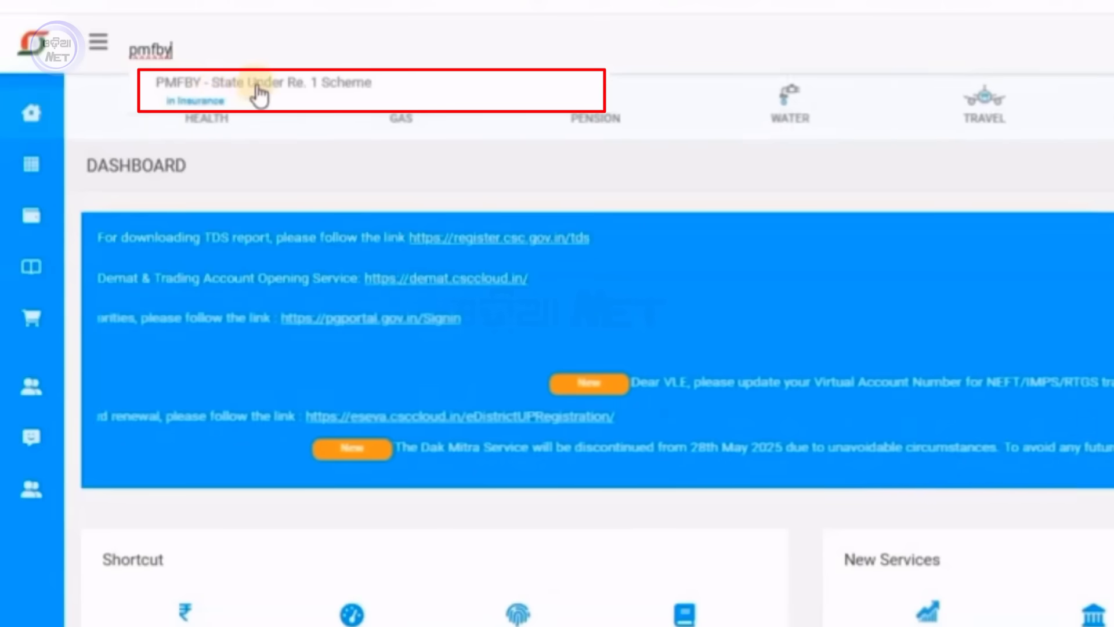
{"action": "left_click", "coordinate": [216, 94]}
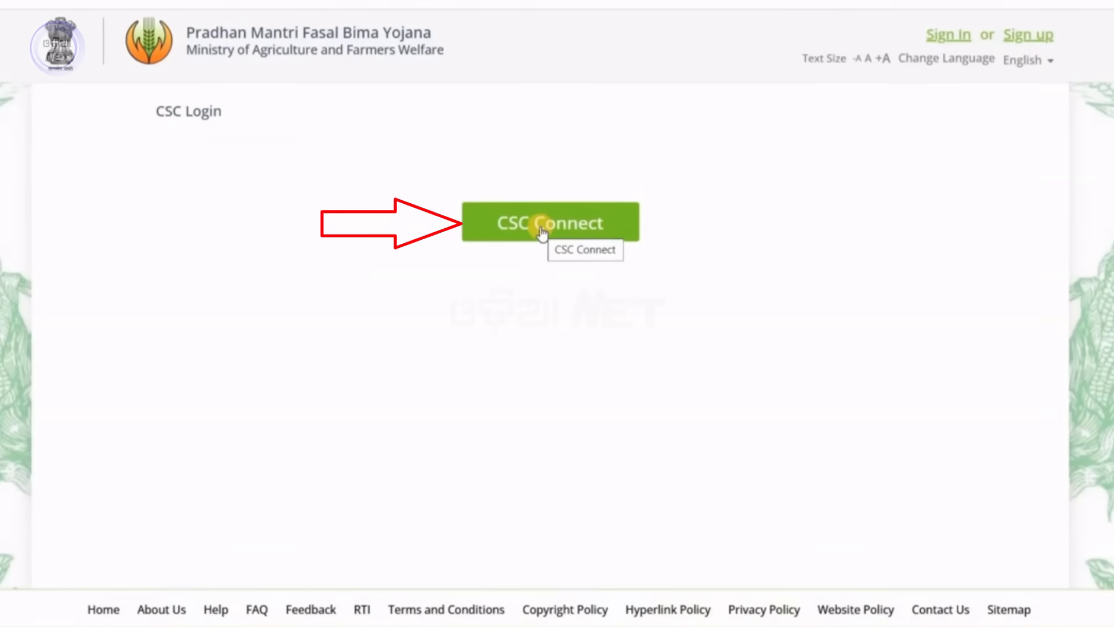
{"action": "left_click", "coordinate": [542, 229]}
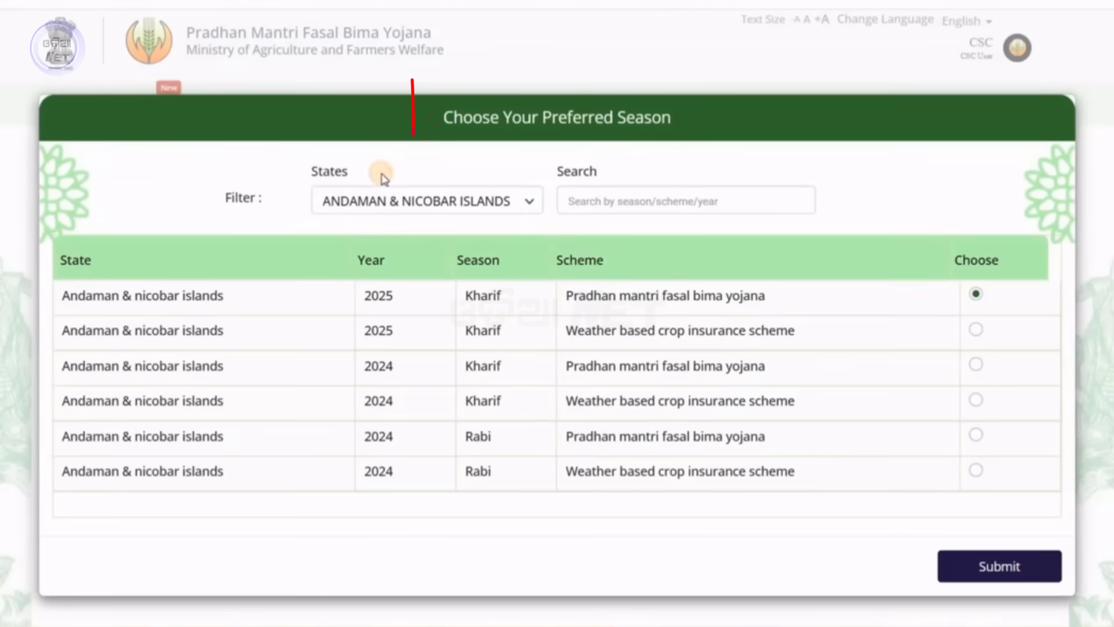
Filter the seasons by Odisha and submit the 2025 Kharif Pradhan Mantri Fasal Bima Yojana scheme as the preferred season
{"action": "double_click", "coordinate": [397, 204]}
{"action": "left_click", "coordinate": [398, 209]}
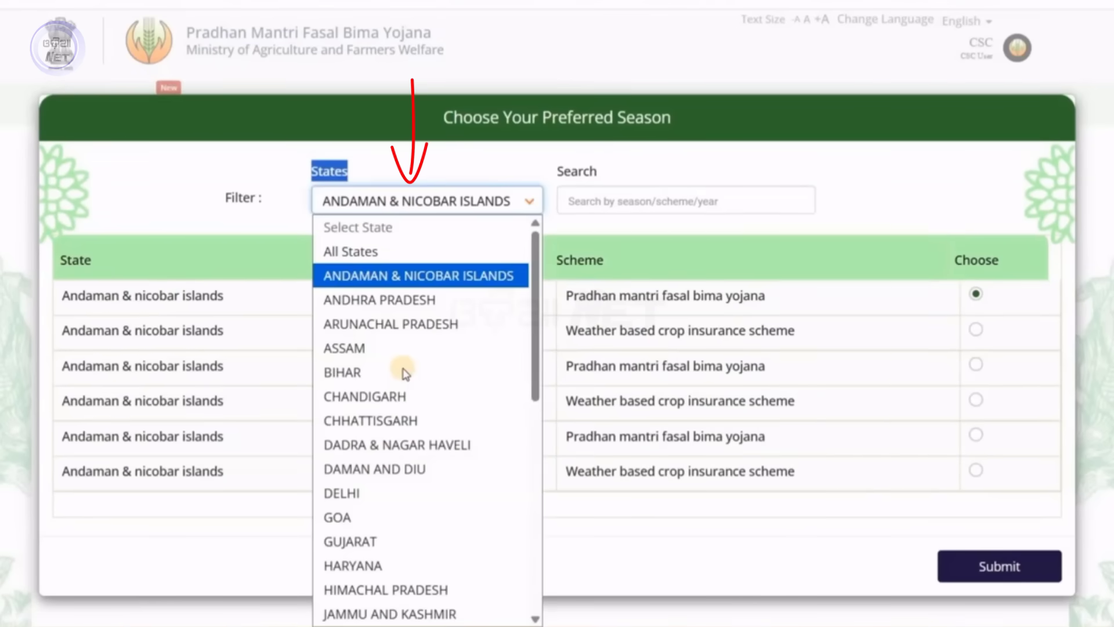
{"action": "scroll", "coordinate": [377, 372], "scroll_direction": "down", "scroll_amount": 7}
{"action": "left_click", "coordinate": [430, 373]}
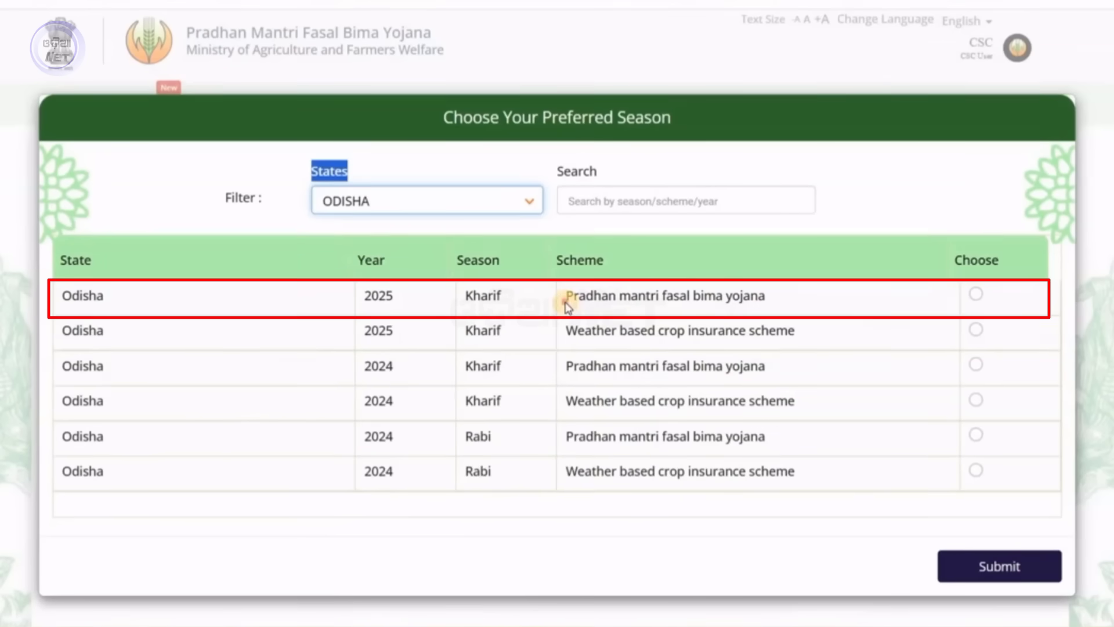
{"action": "left_click_drag", "start_coordinate": [566, 303], "coordinate": [772, 302]}
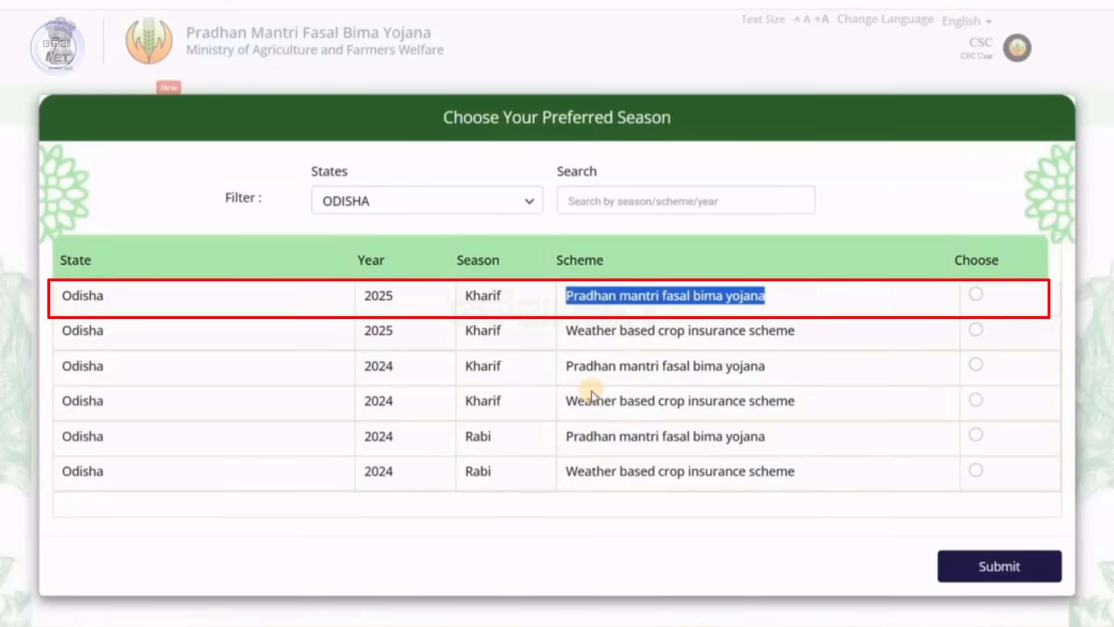
{"action": "left_click", "coordinate": [977, 295]}
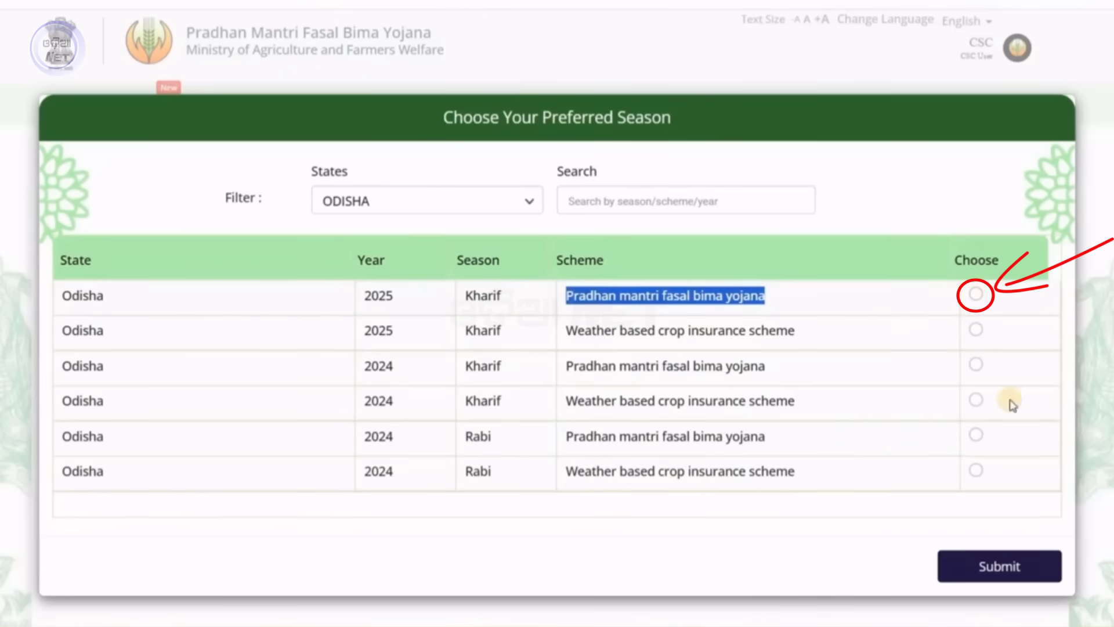
{"action": "left_click", "coordinate": [1006, 567]}
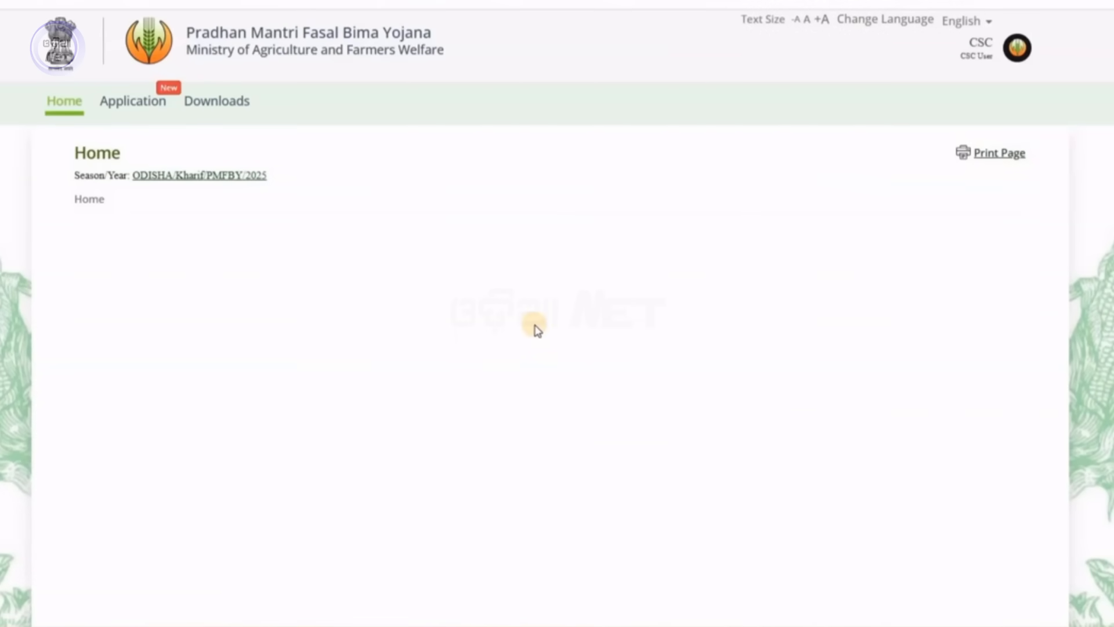
Open a new farmer Application Form from the CSC Application options
{"action": "scroll", "coordinate": [441, 319], "scroll_direction": "down", "scroll_amount": 2}
{"action": "scroll", "coordinate": [203, 191], "scroll_direction": "up", "scroll_amount": 2}
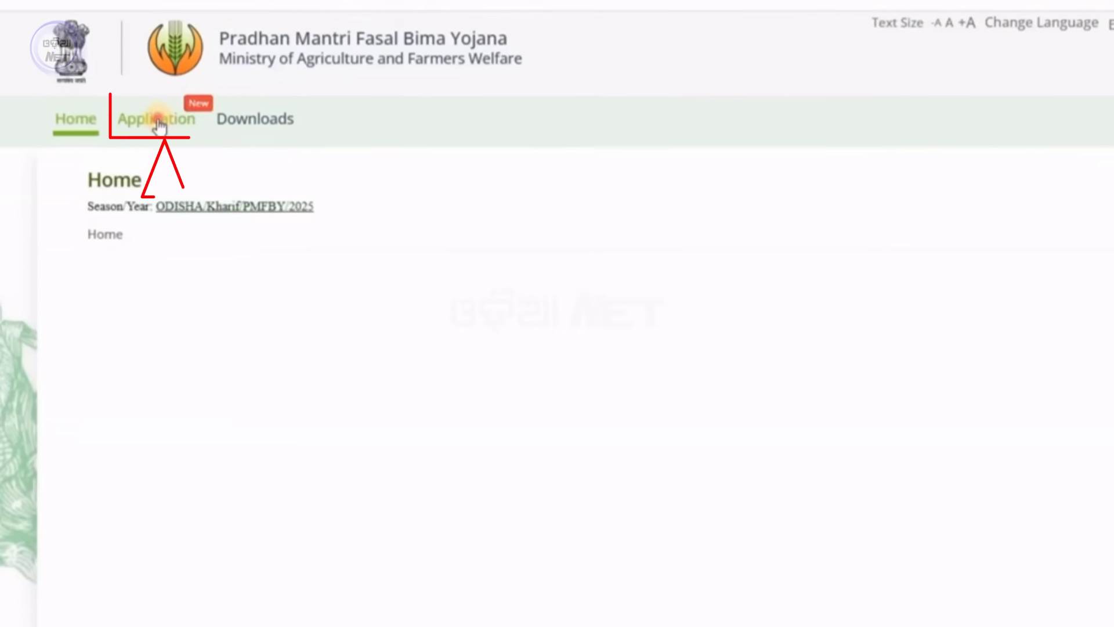
{"action": "left_click", "coordinate": [158, 120]}
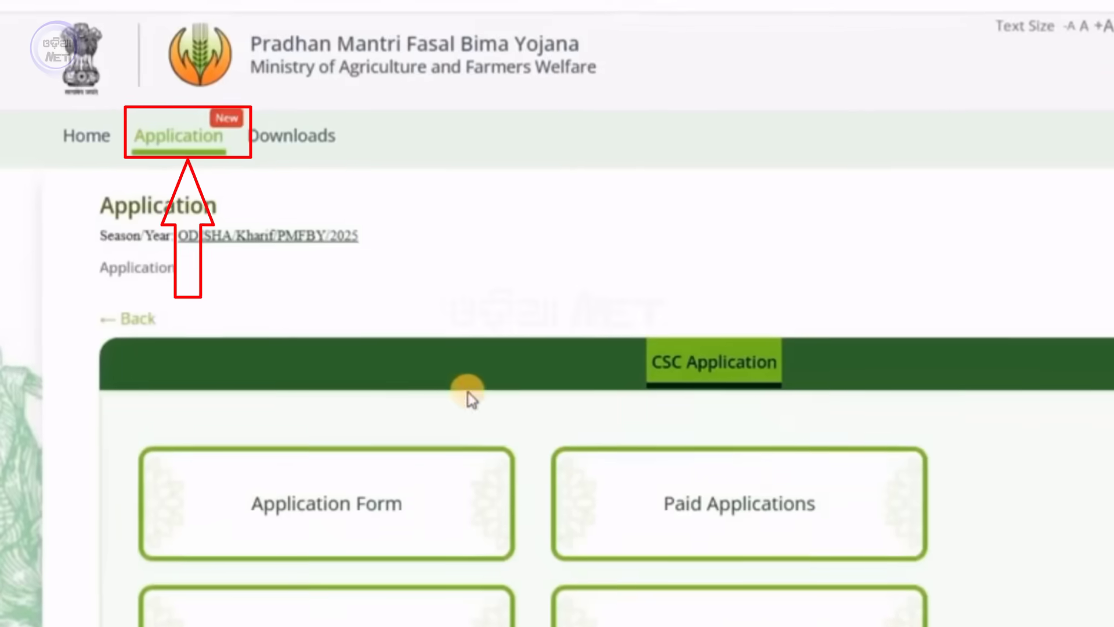
{"action": "scroll", "coordinate": [314, 297], "scroll_direction": "down", "scroll_amount": 2}
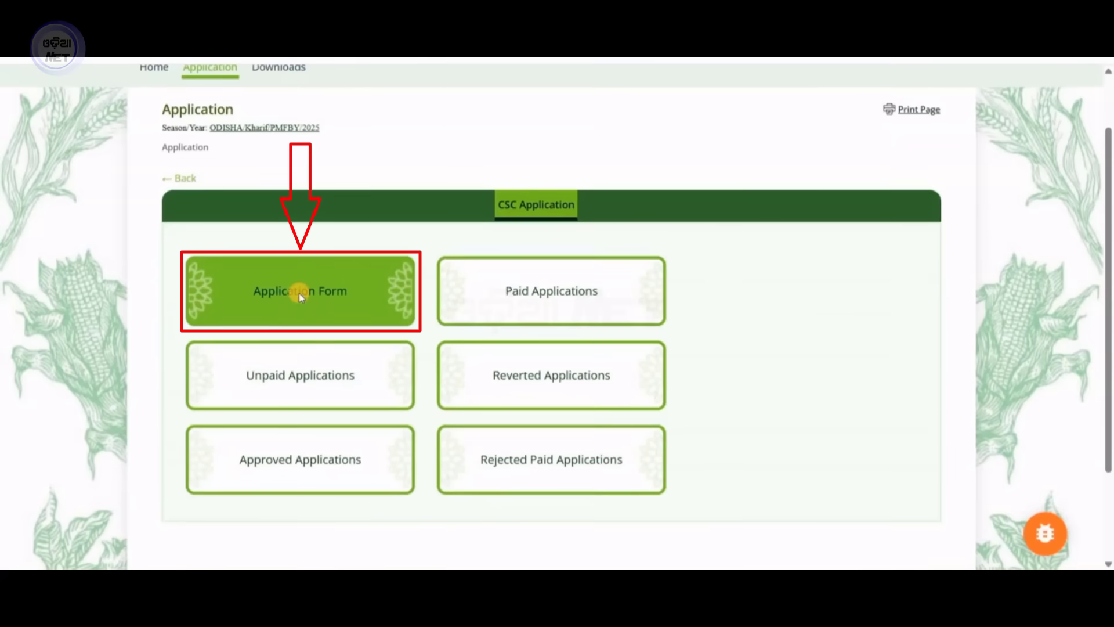
{"action": "left_click", "coordinate": [299, 293]}
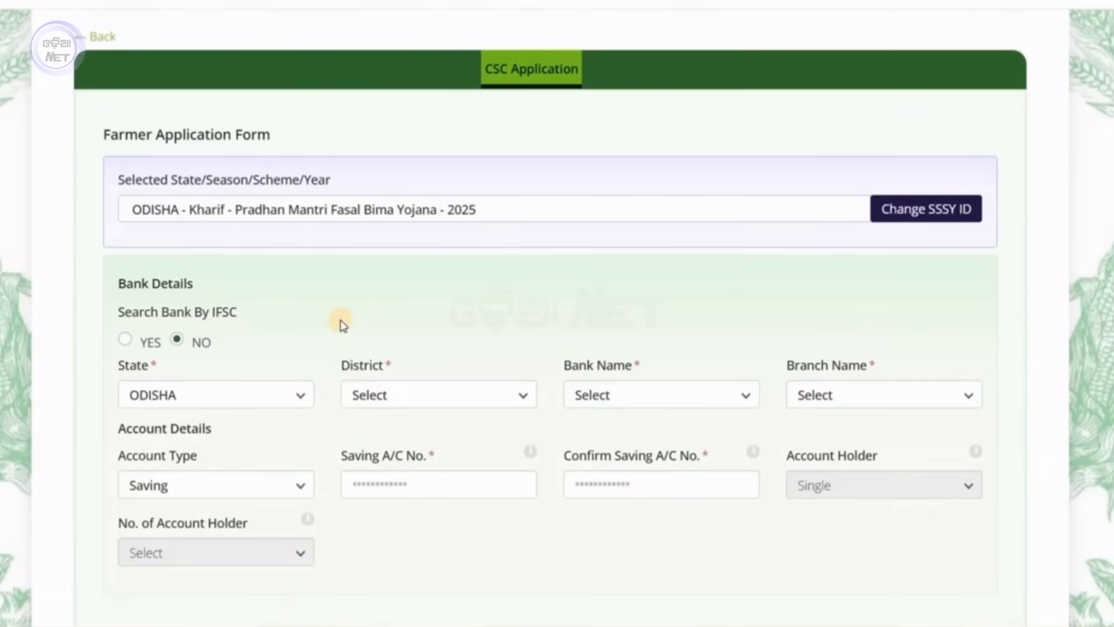
Switch the bank details to search by IFSC, then enter and verify the farmer's State Bank of India branch code
{"action": "scroll", "coordinate": [211, 244], "scroll_direction": "down", "scroll_amount": 3}
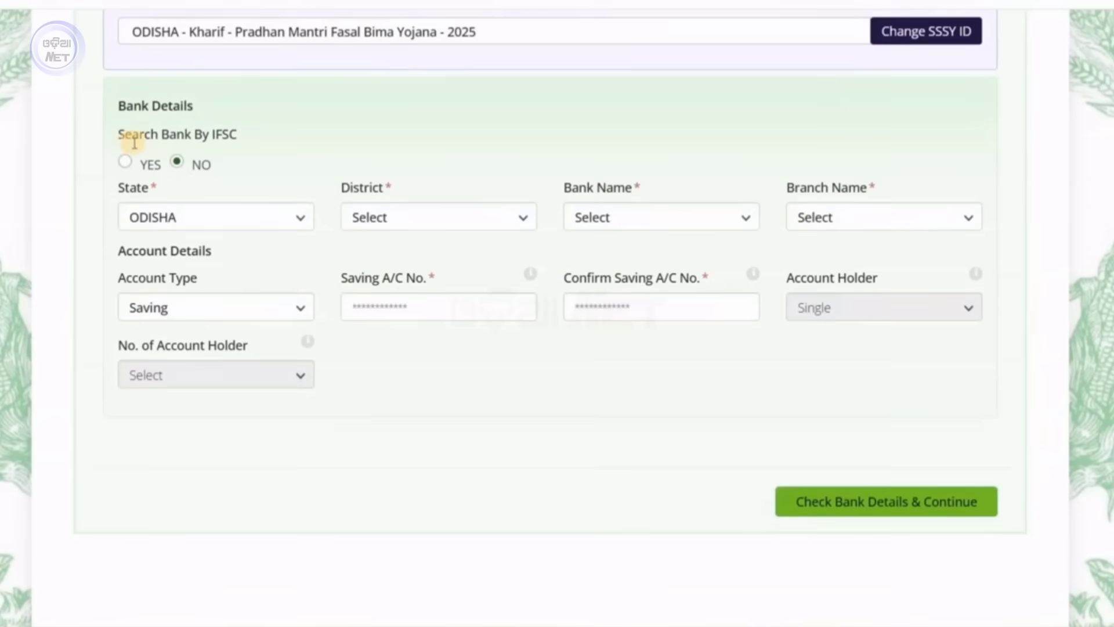
{"action": "scroll", "coordinate": [450, 331], "scroll_direction": "up", "scroll_amount": 5}
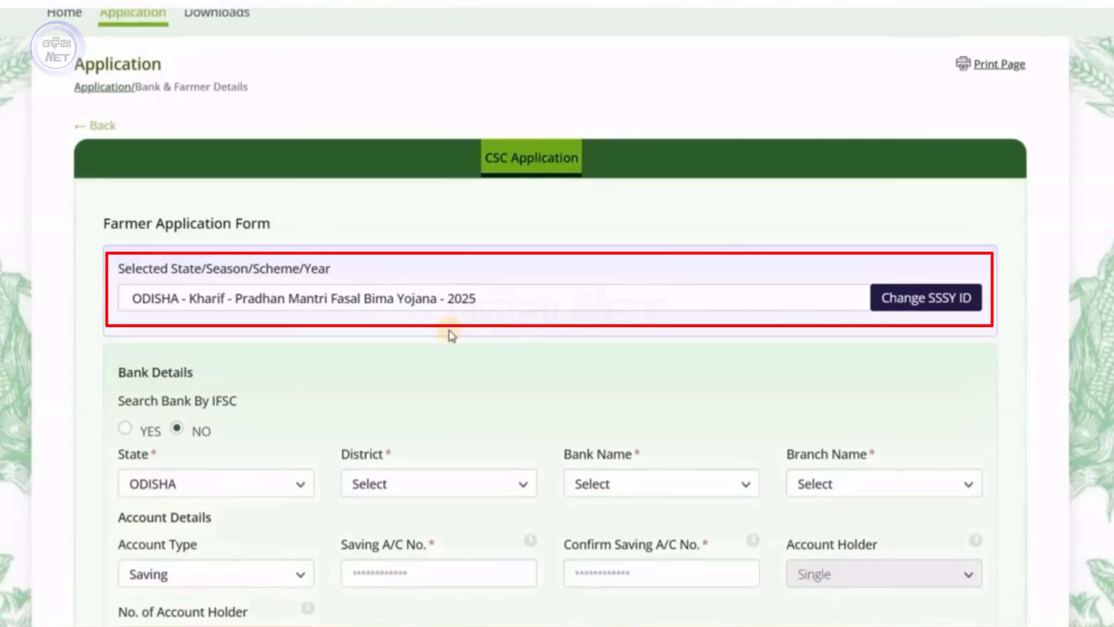
{"action": "scroll", "coordinate": [452, 335], "scroll_direction": "down", "scroll_amount": 5}
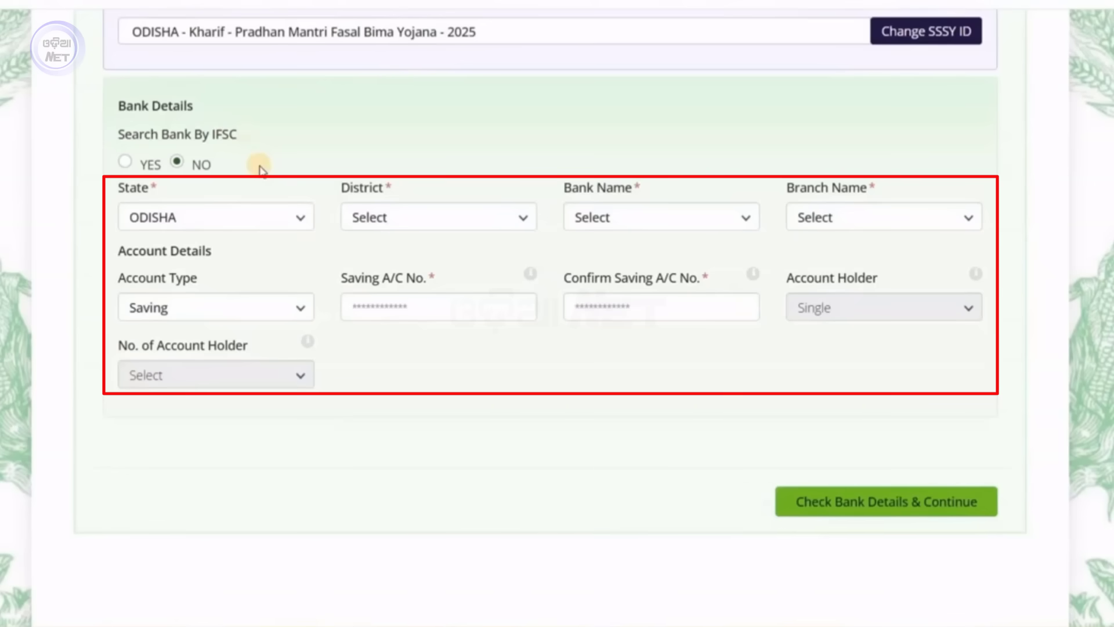
{"action": "left_click", "coordinate": [127, 163]}
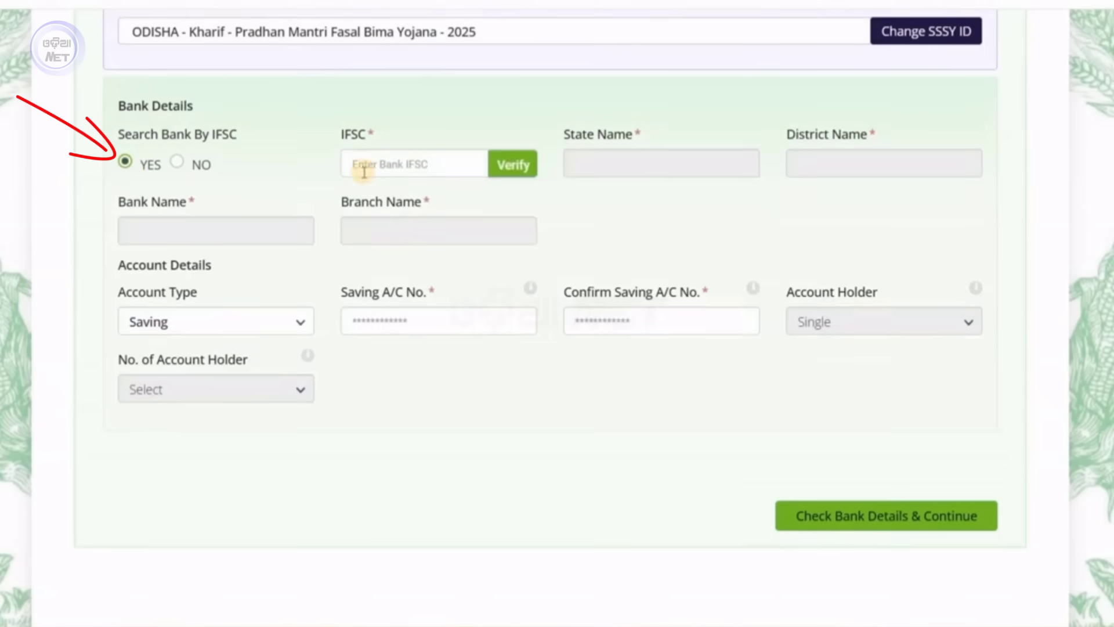
{"action": "left_click", "coordinate": [374, 166]}
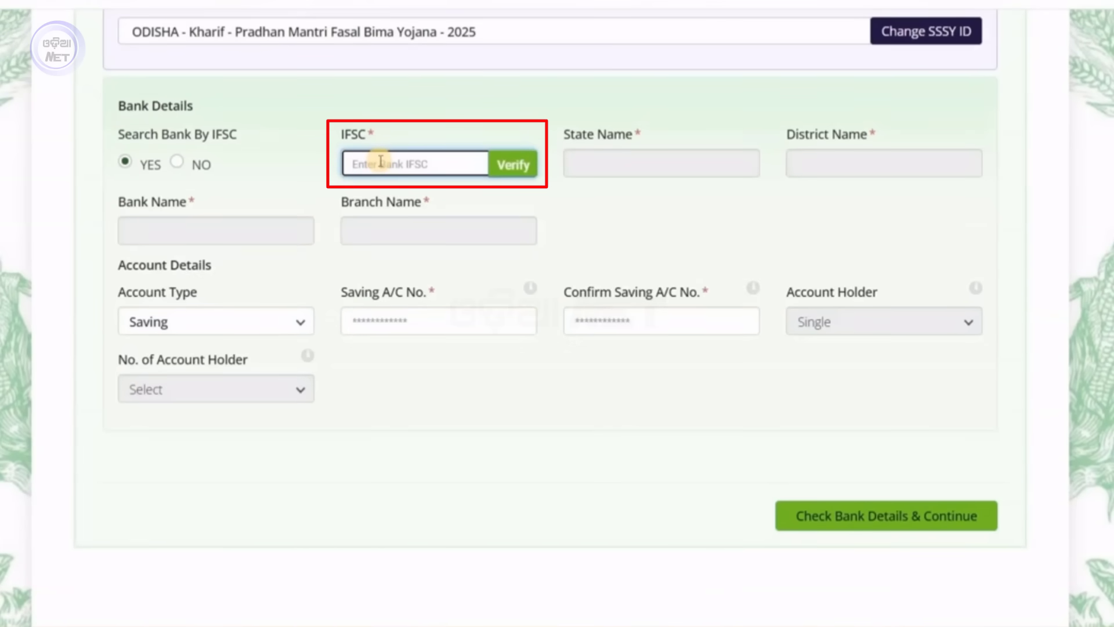
{"action": "type", "text": "SBI"}
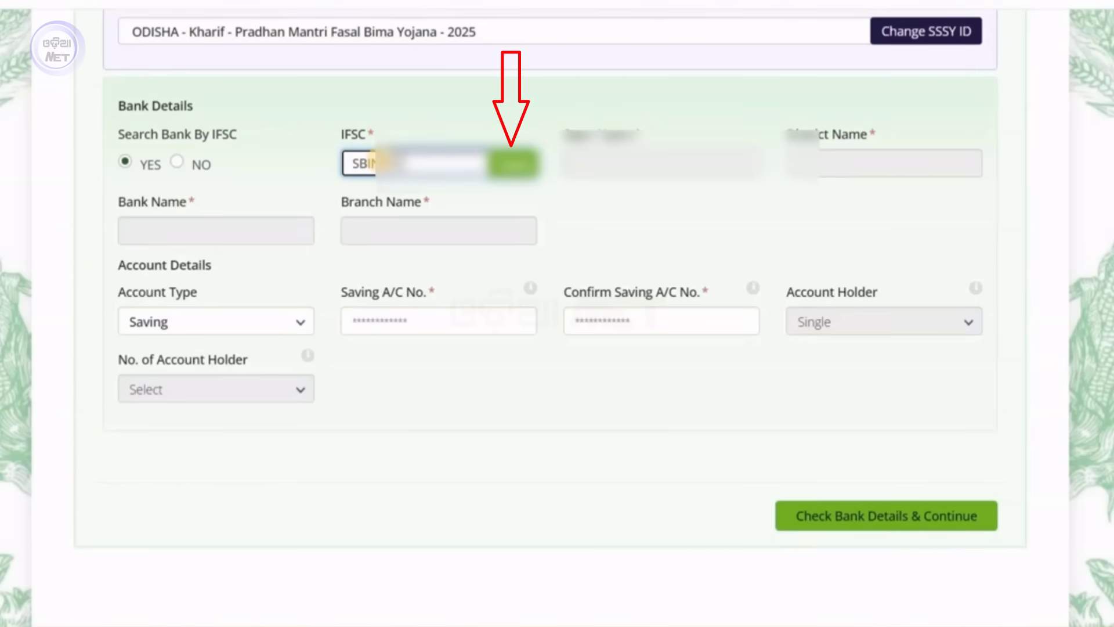
{"action": "left_click", "coordinate": [527, 165]}
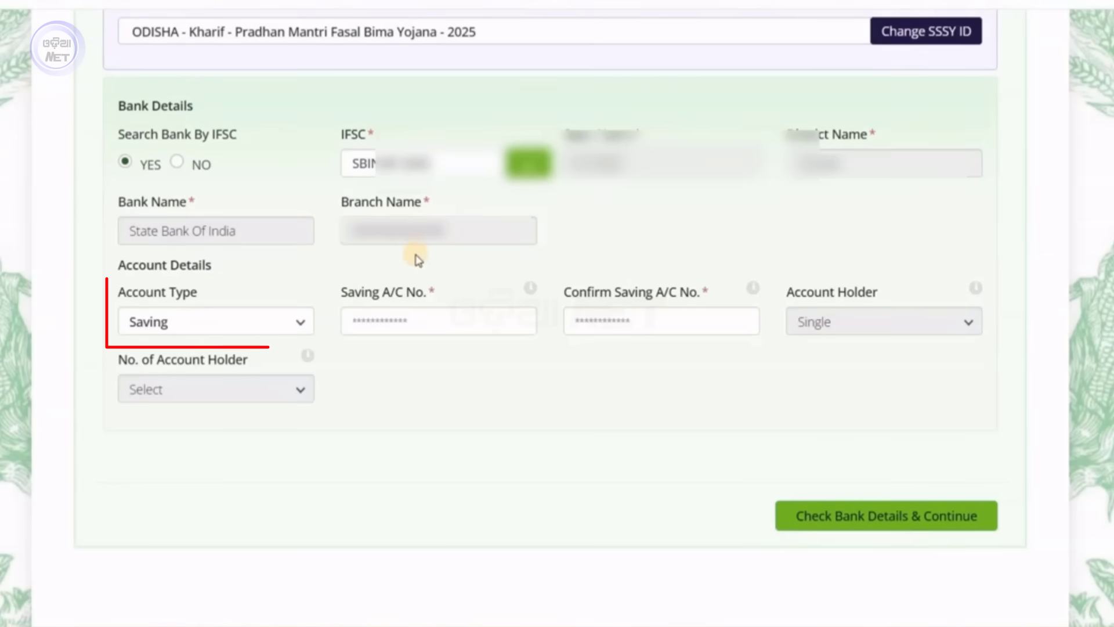
Enter the farmer's savings account number and repeat it in the account number confirmation field
{"action": "left_click", "coordinate": [374, 322]}
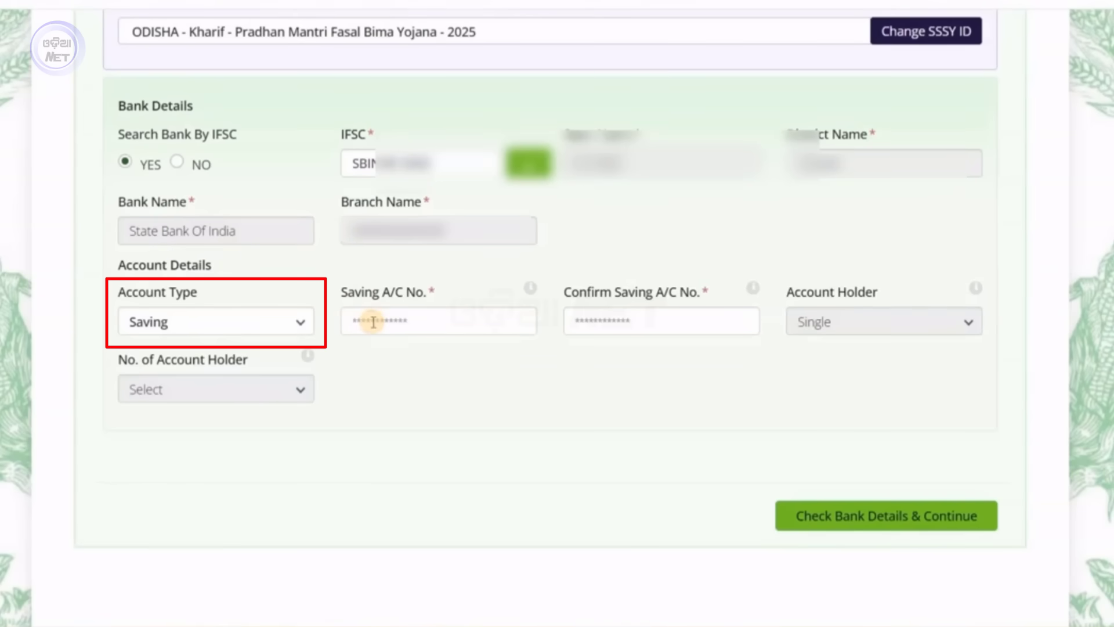
{"action": "left_click", "coordinate": [373, 322]}
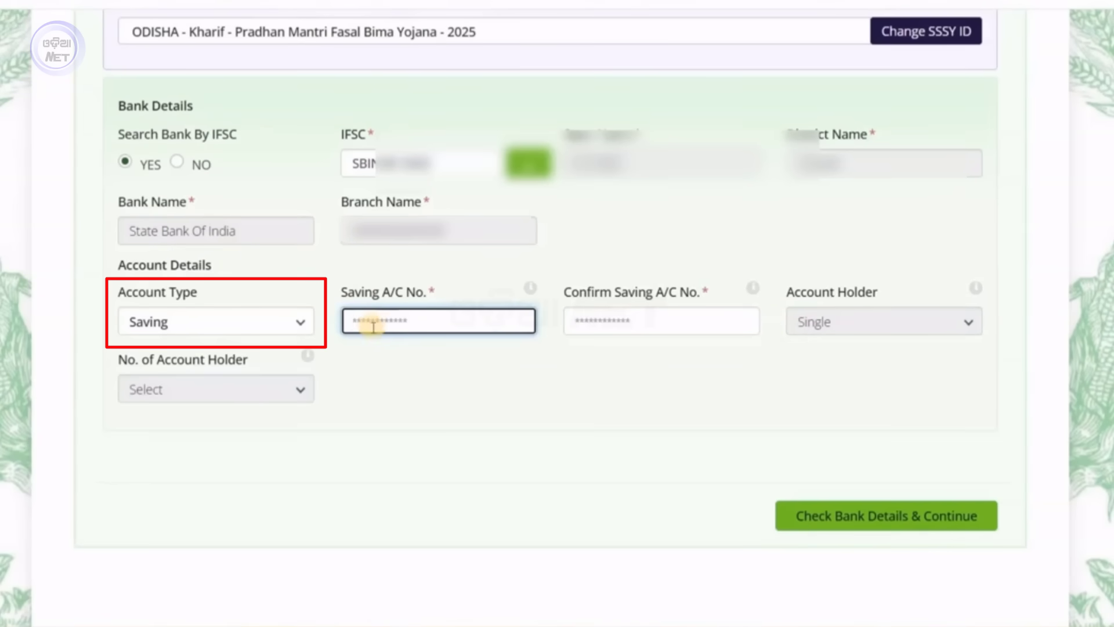
{"action": "left_click_drag", "start_coordinate": [355, 292], "coordinate": [424, 291]}
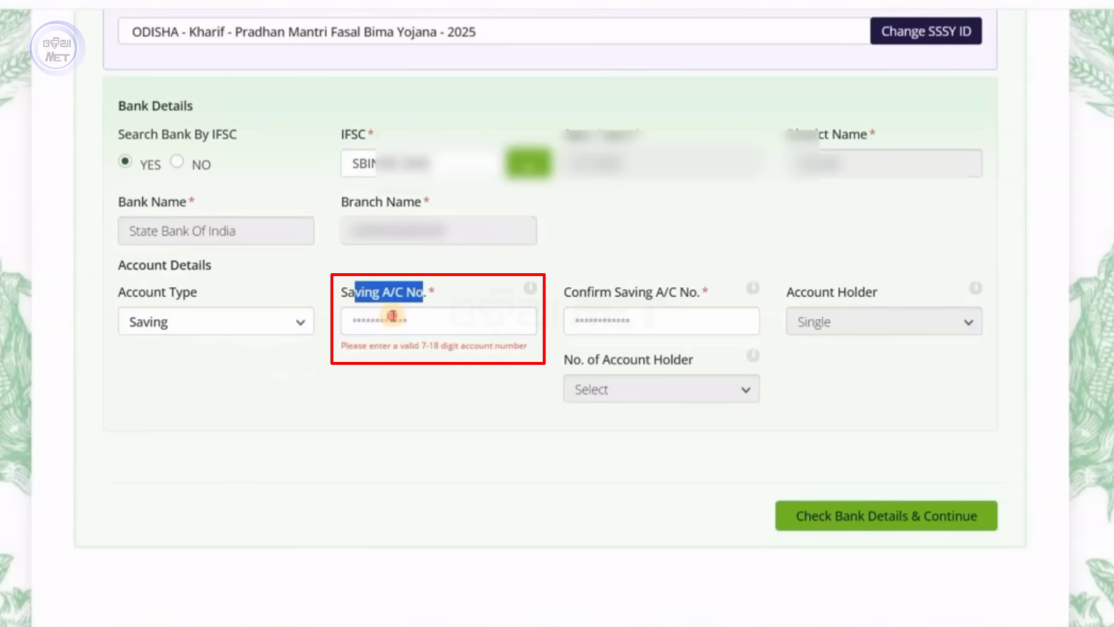
{"action": "left_click", "coordinate": [425, 321]}
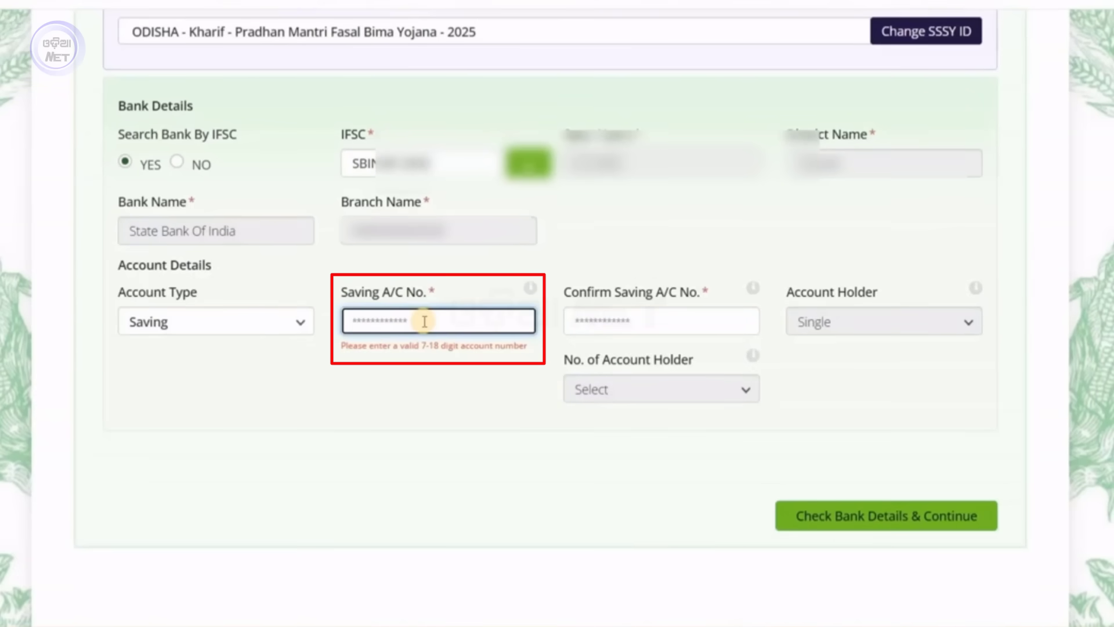
{"action": "type", "text": "••••"}
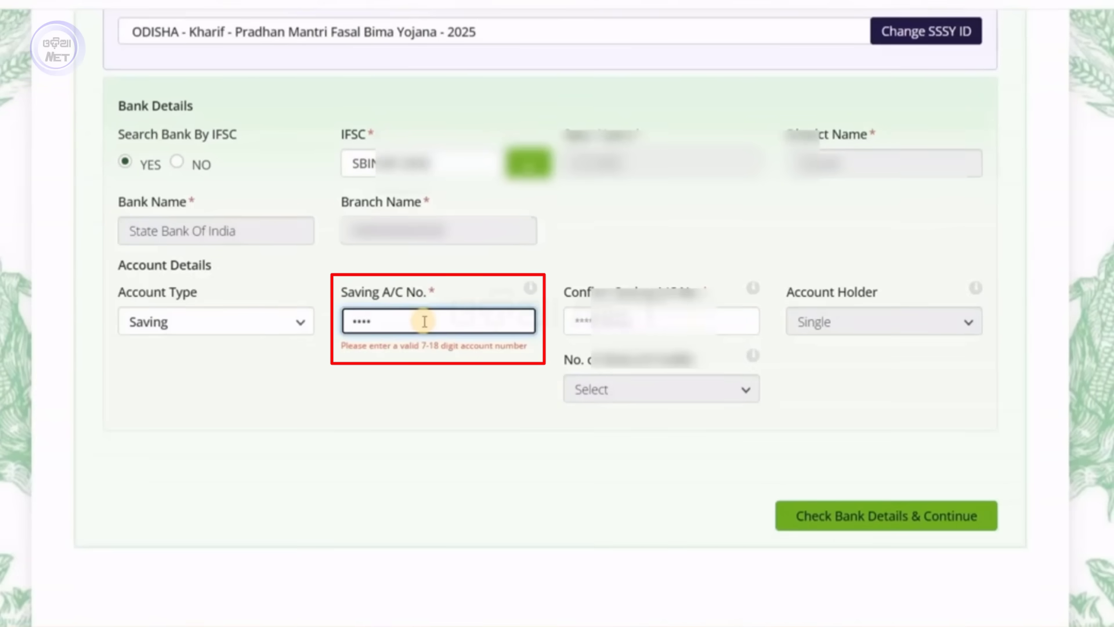
{"action": "type", "text": "•••••••"}
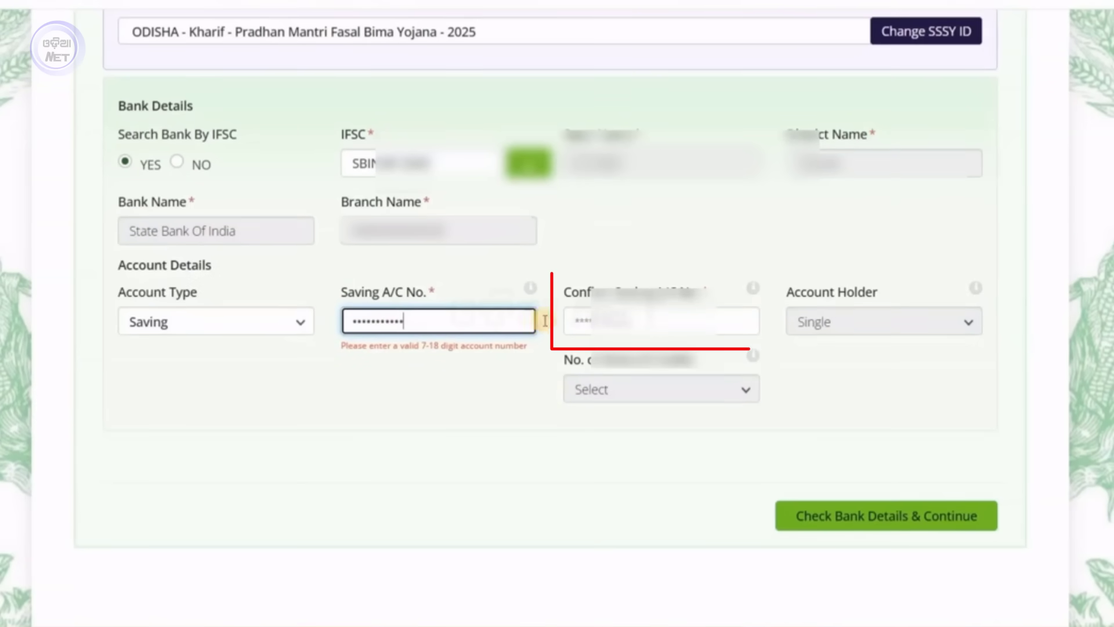
{"action": "left_click", "coordinate": [579, 312]}
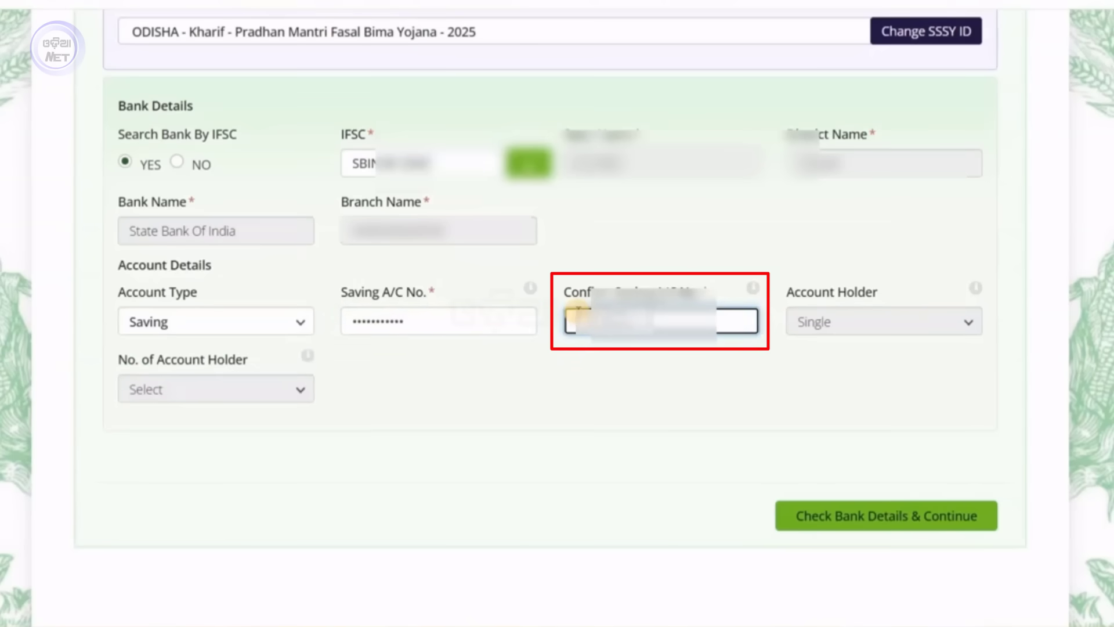
{"action": "left_click", "coordinate": [552, 356]}
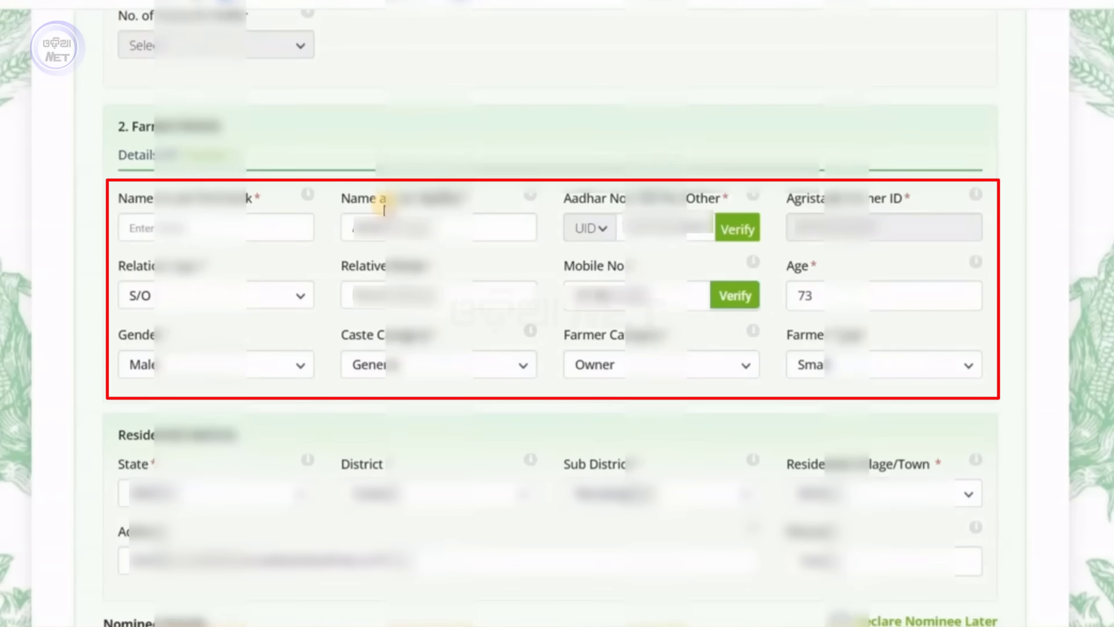
Fill in the farmer's name as per the passbook and verify the farmer's Aadhaar details
{"action": "left_click", "coordinate": [139, 226]}
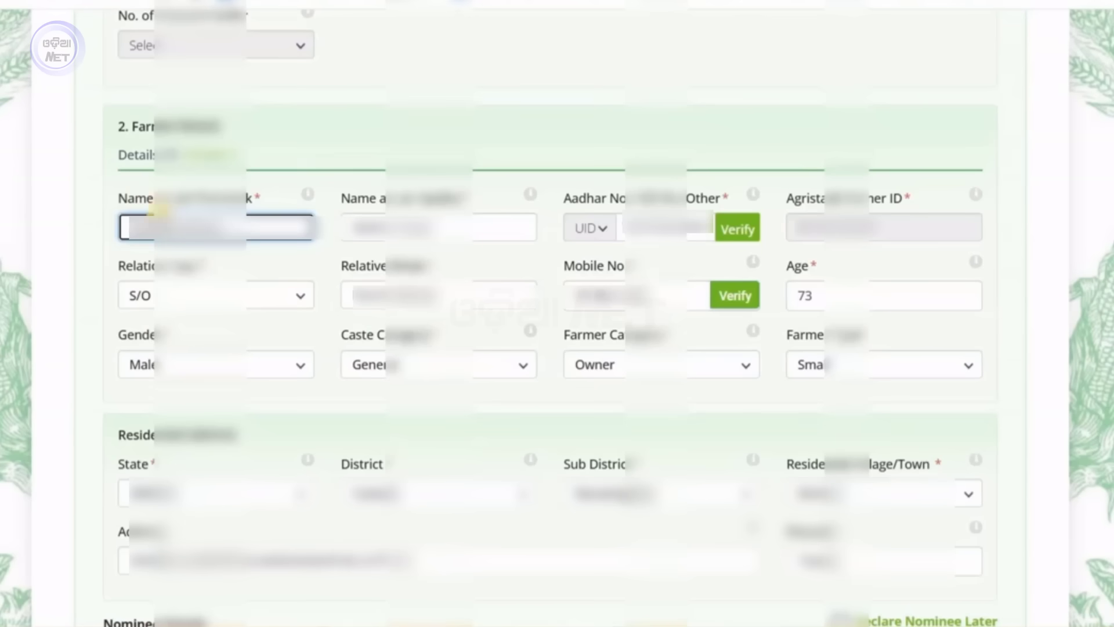
{"action": "left_click", "coordinate": [141, 203]}
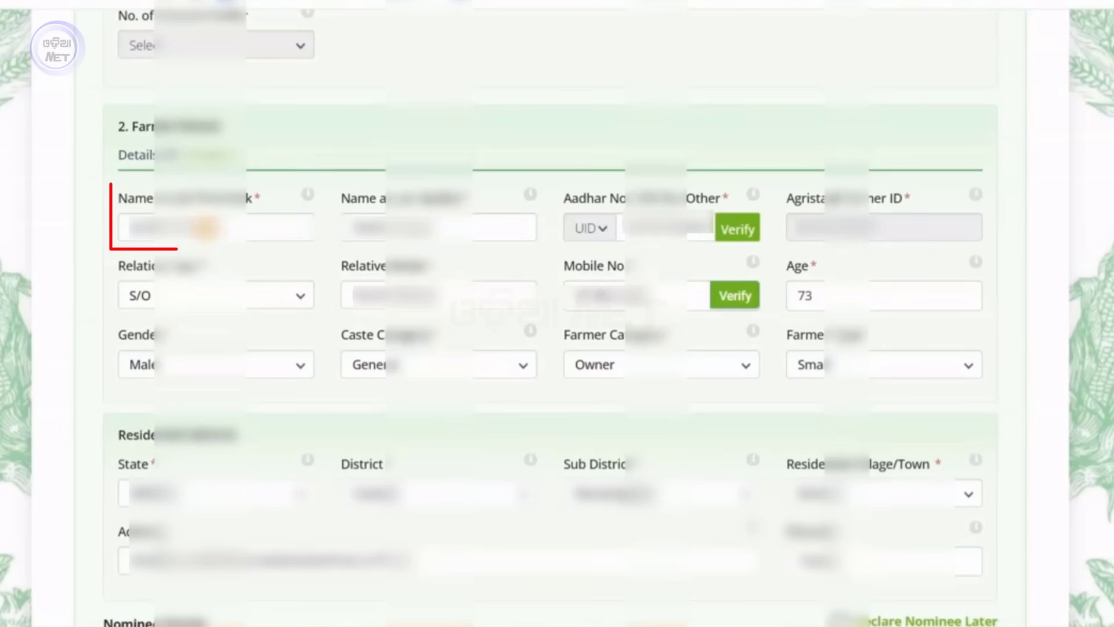
{"action": "left_click", "coordinate": [204, 228]}
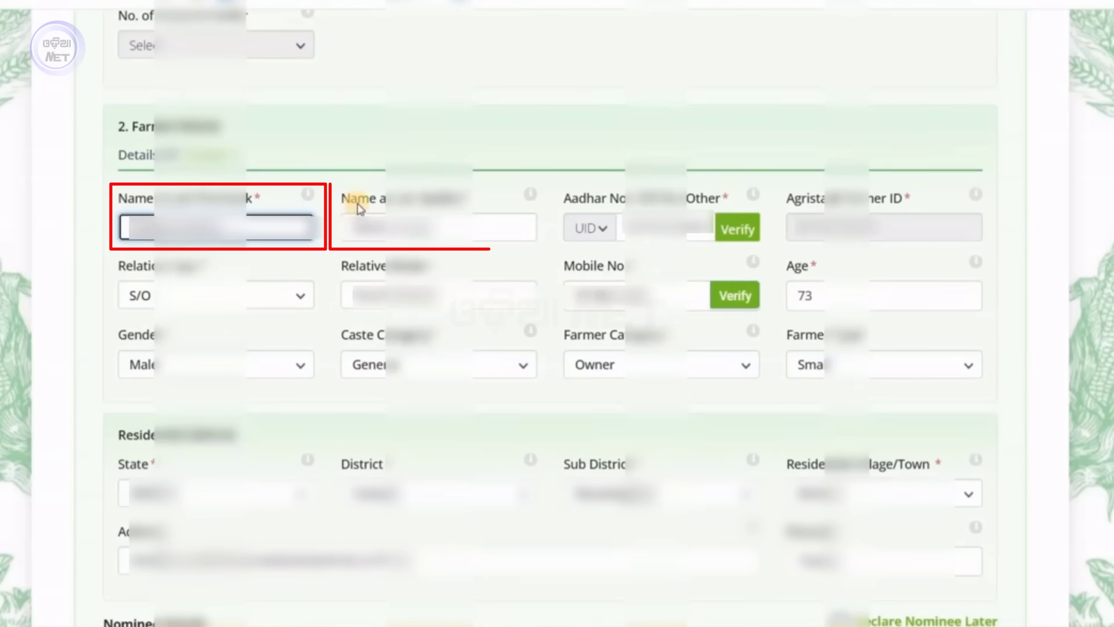
{"action": "left_click", "coordinate": [600, 219]}
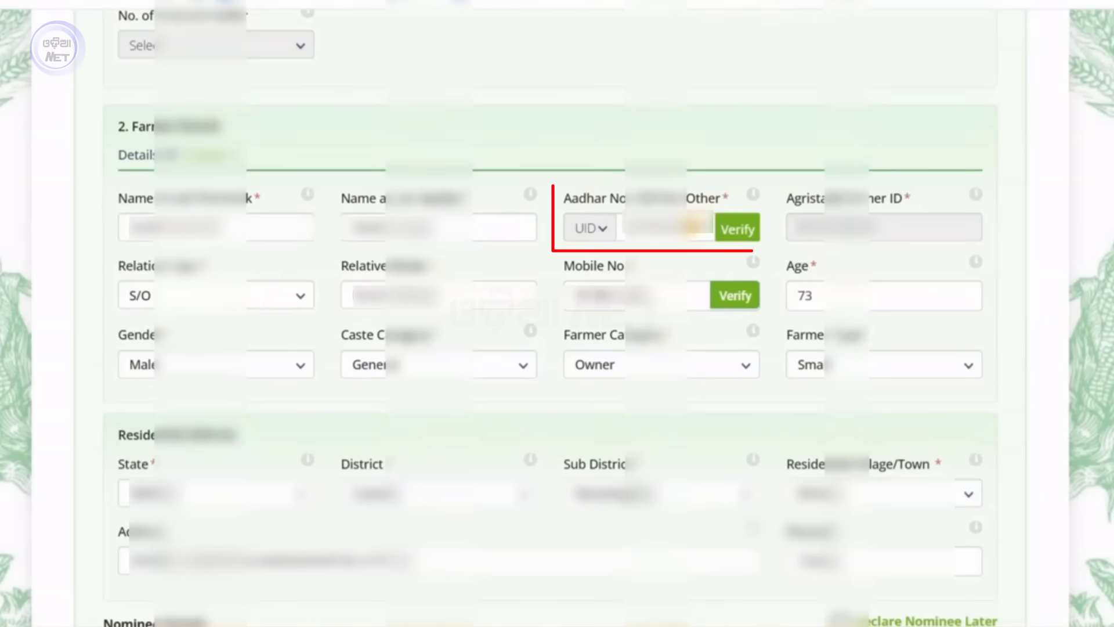
{"action": "left_click", "coordinate": [732, 232]}
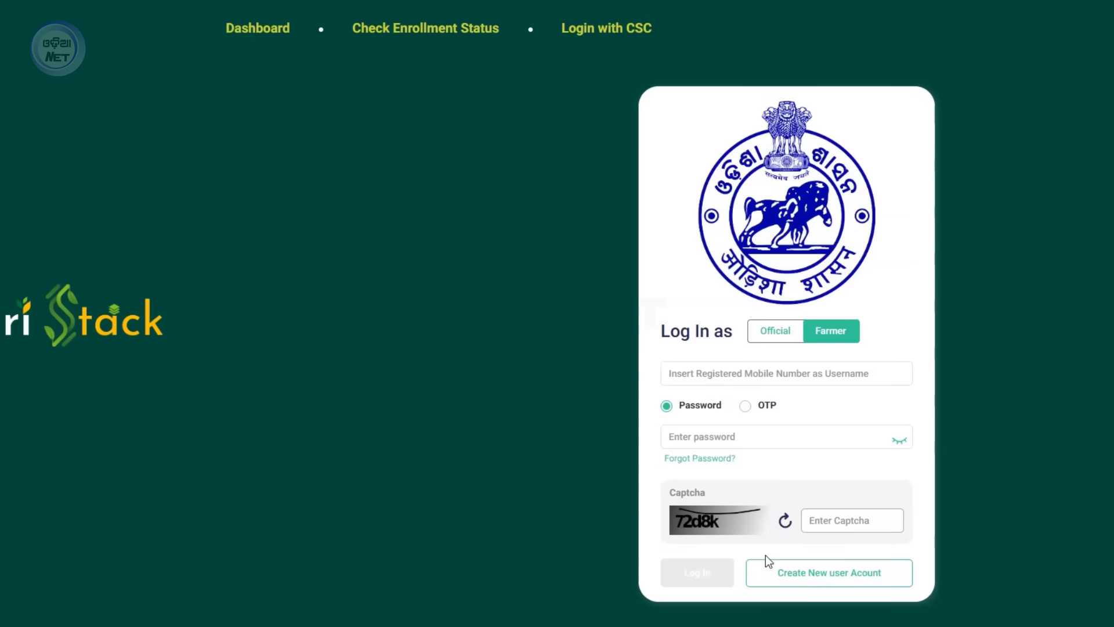
{"action": "left_click", "coordinate": [835, 562]}
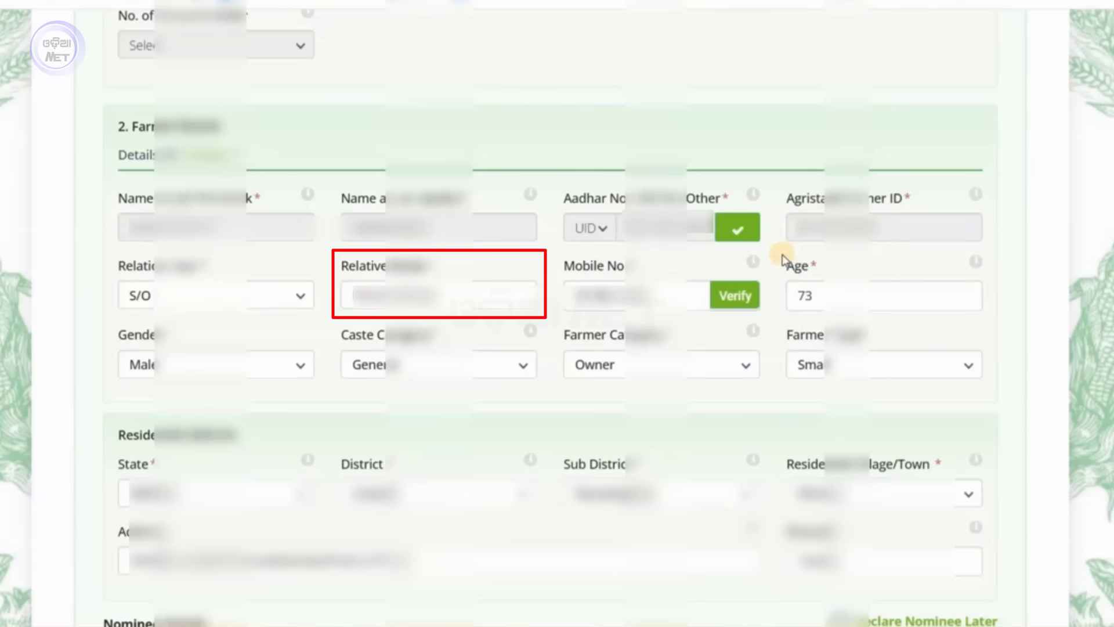
Check the relative's name and verify the farmer's mobile number through the captcha verification dialog
{"action": "left_click", "coordinate": [532, 298]}
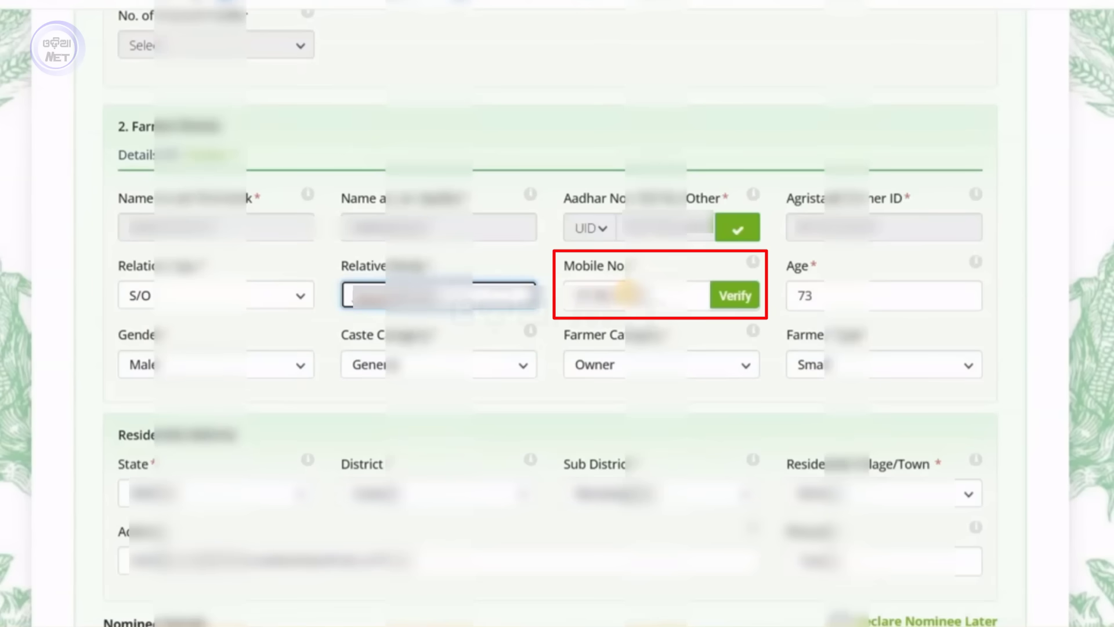
{"action": "left_click", "coordinate": [733, 298]}
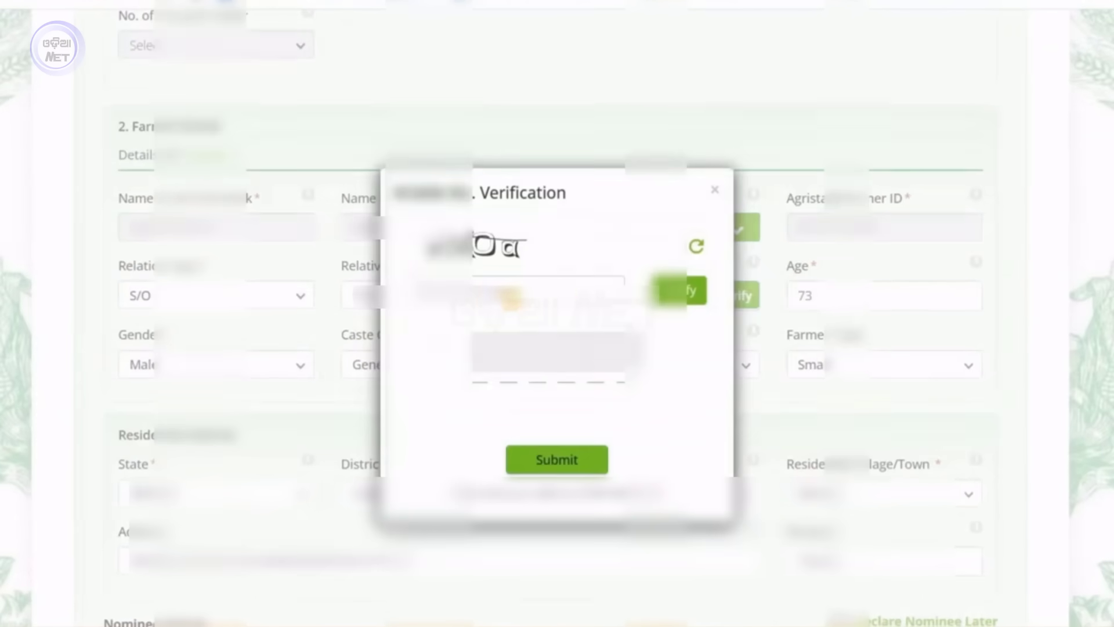
{"action": "left_click", "coordinate": [497, 299]}
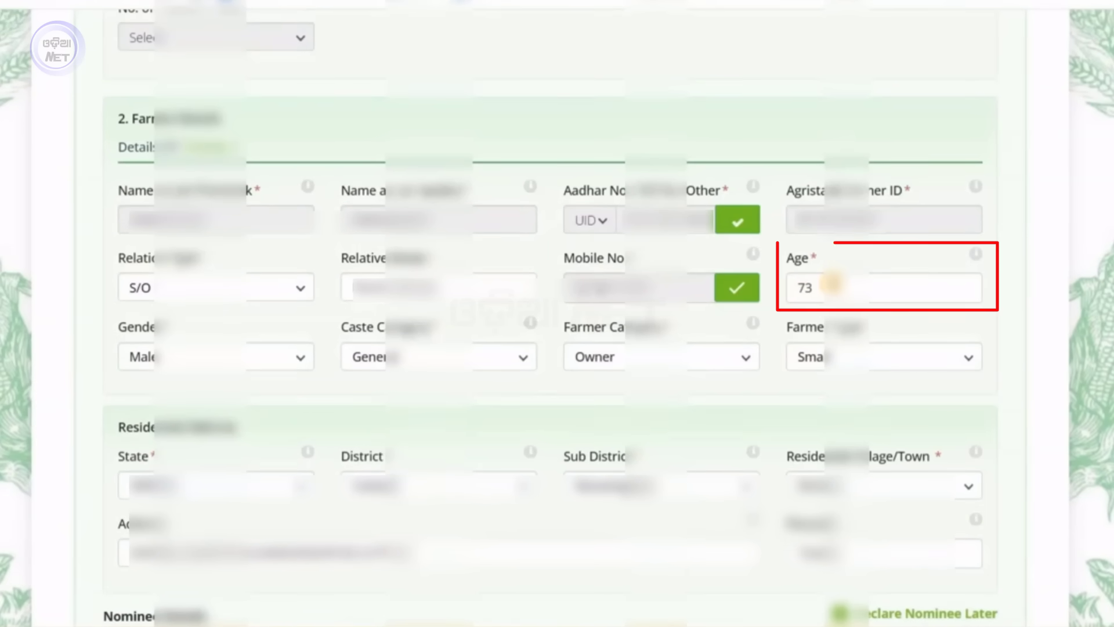
Review the farmer's age, gender and farmer type, and select Owner as the farmer category
{"action": "left_click", "coordinate": [833, 284]}
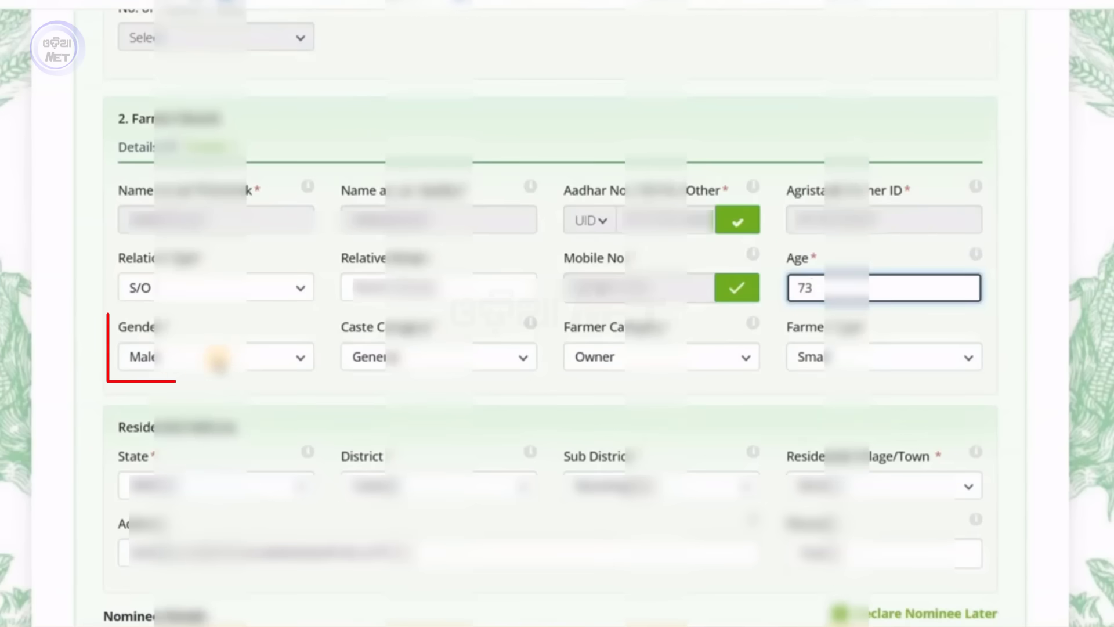
{"action": "left_click", "coordinate": [136, 325]}
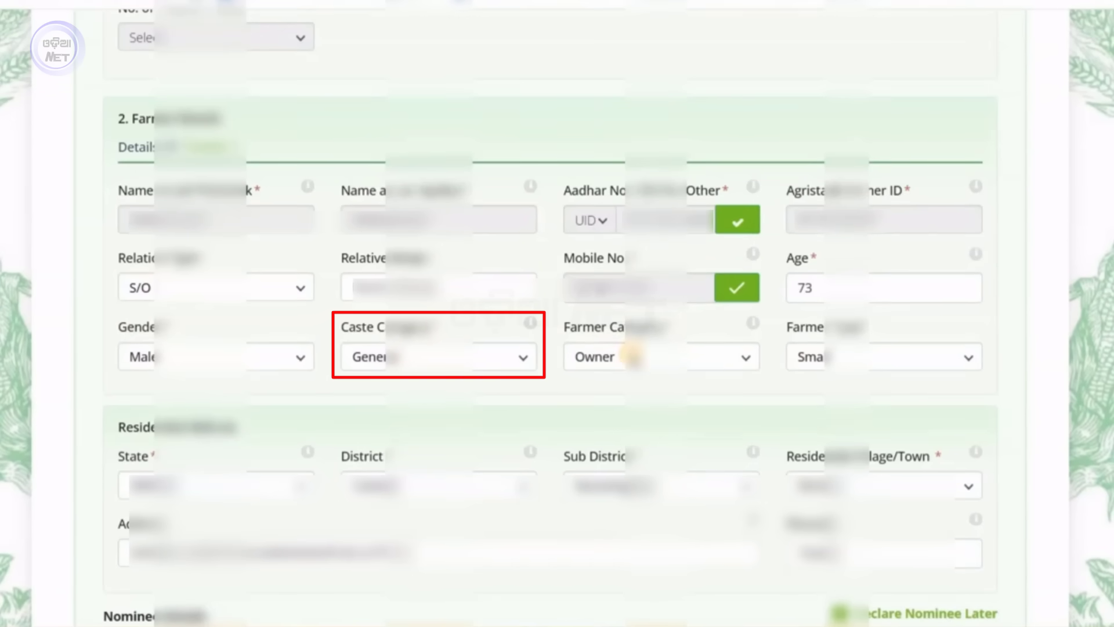
{"action": "left_click", "coordinate": [631, 355]}
{"action": "left_click", "coordinate": [630, 356]}
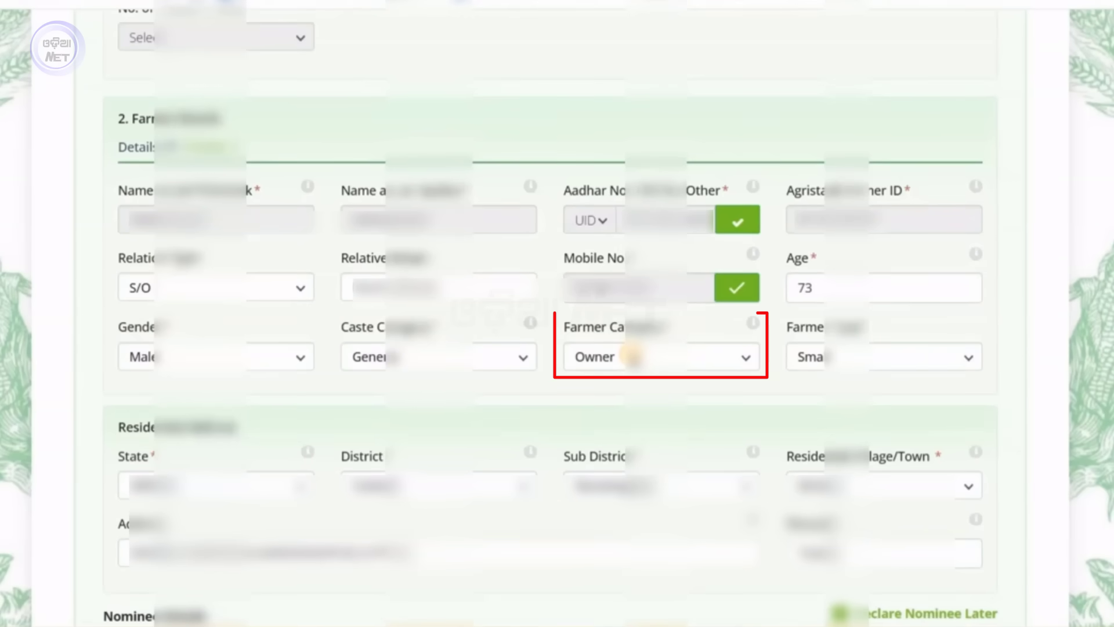
{"action": "left_click", "coordinate": [632, 355]}
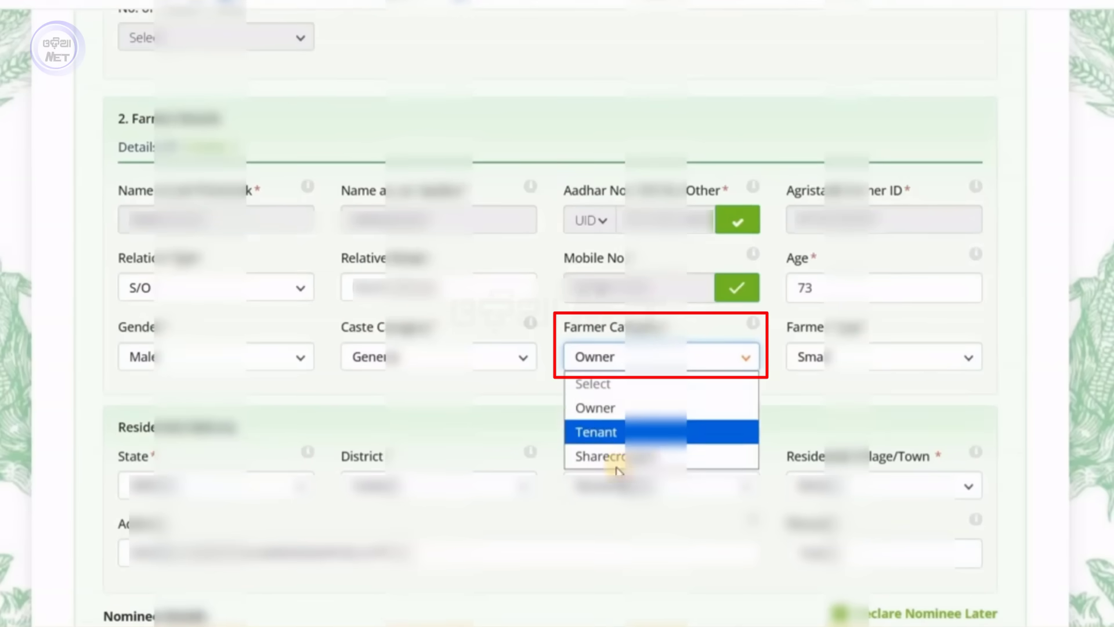
{"action": "left_click", "coordinate": [630, 408]}
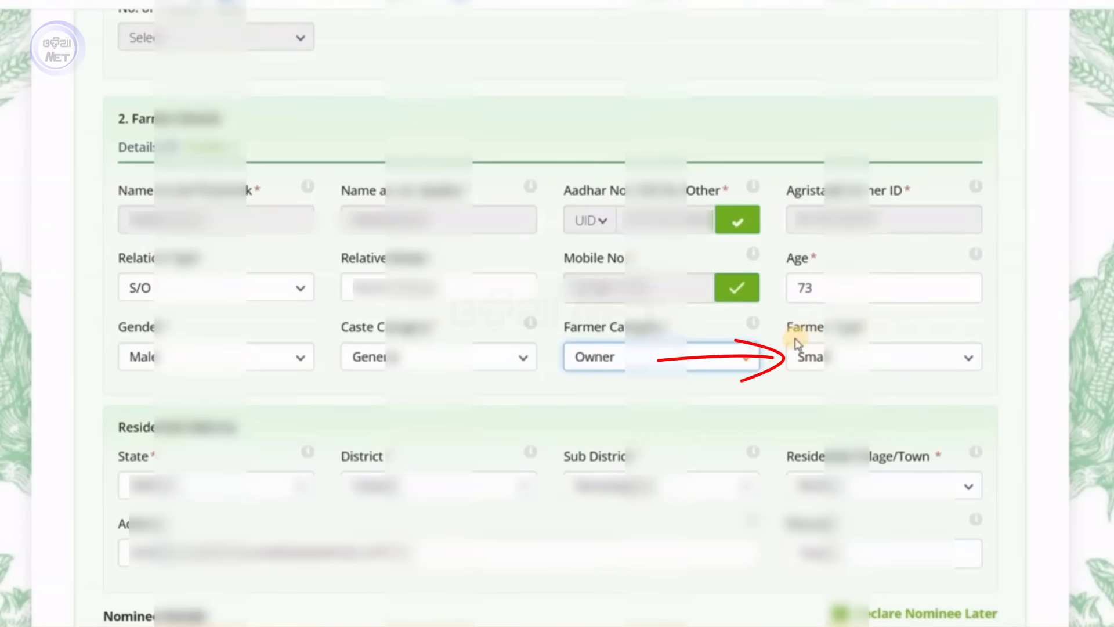
{"action": "left_click", "coordinate": [806, 351]}
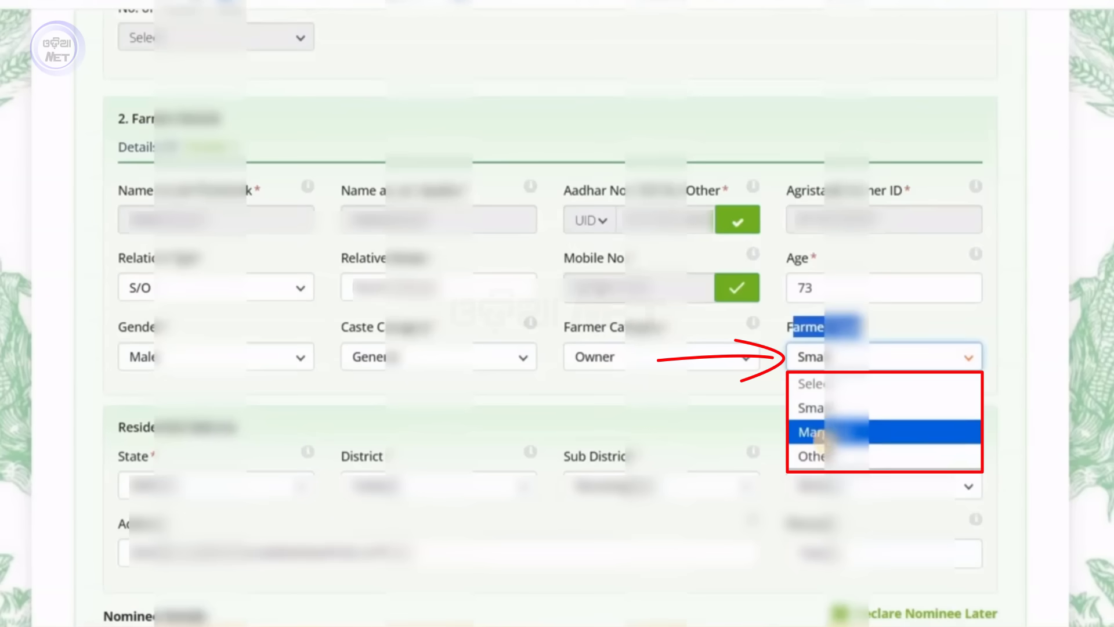
{"action": "left_click", "coordinate": [749, 410]}
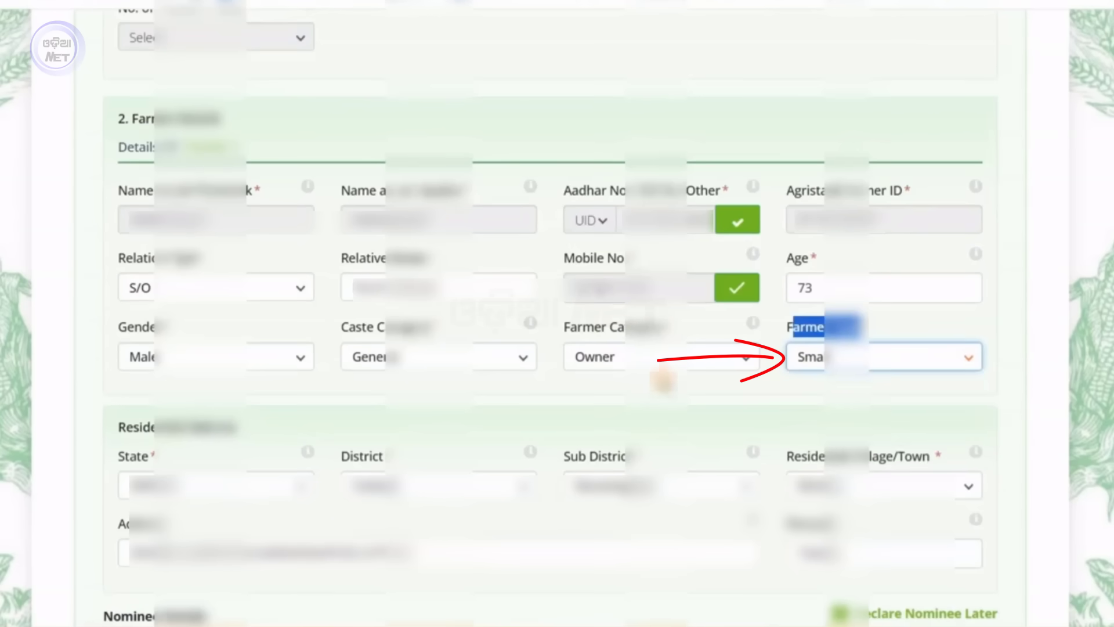
Turn off Declare Nominee Later, fill in the nominee's name, age, S/O relationship and address, and save to continue
{"action": "scroll", "coordinate": [298, 360], "scroll_direction": "down", "scroll_amount": 3}
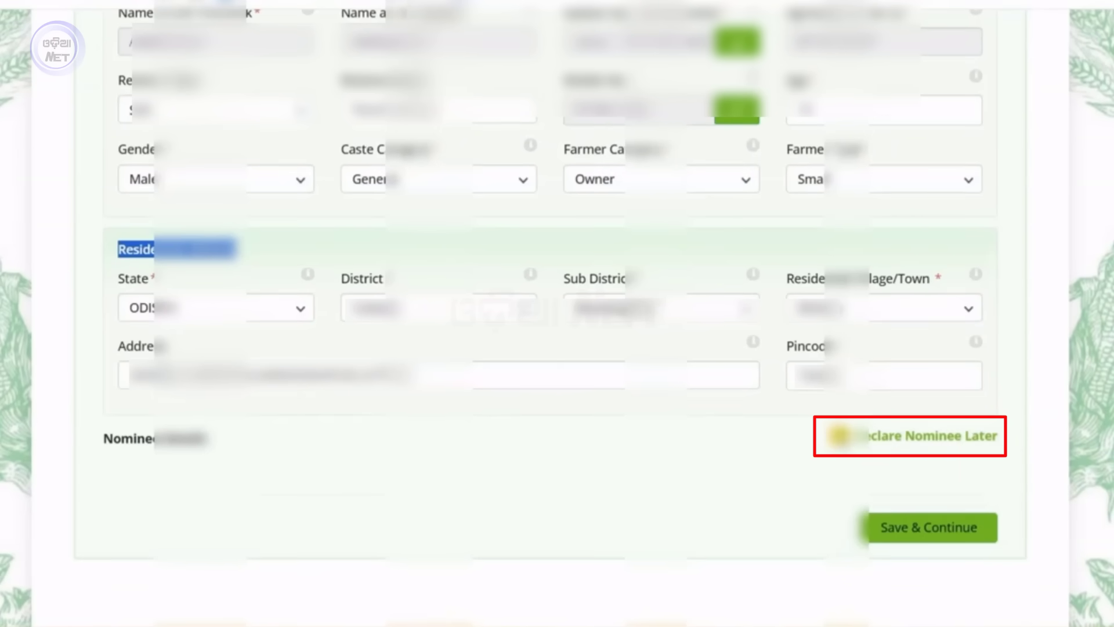
{"action": "left_click", "coordinate": [839, 436]}
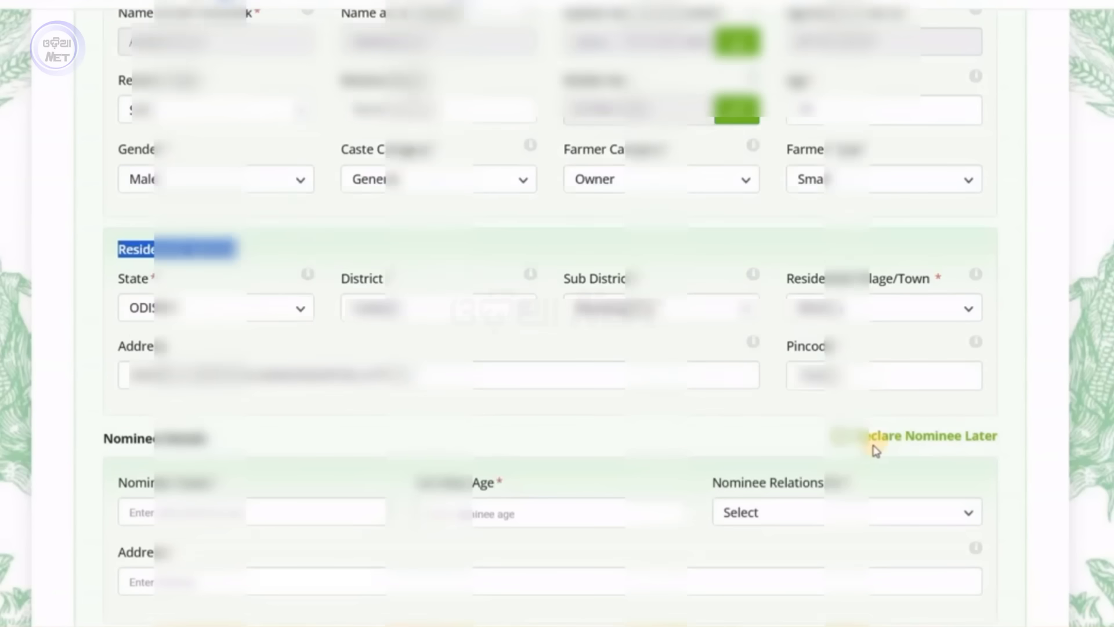
{"action": "scroll", "coordinate": [873, 451], "scroll_direction": "down", "scroll_amount": 3}
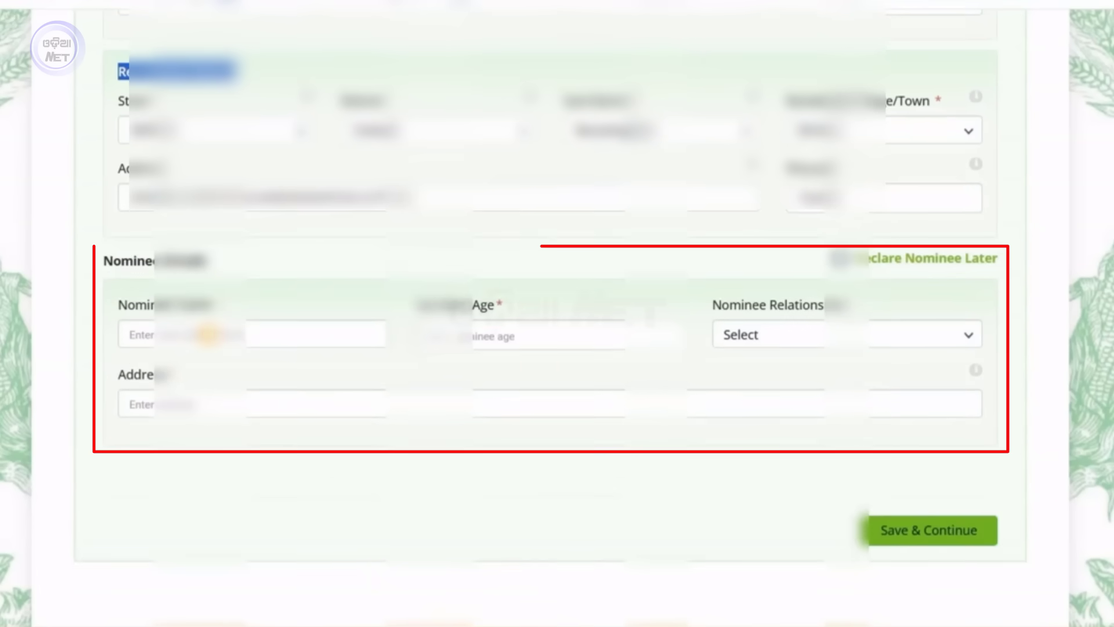
{"action": "left_click", "coordinate": [207, 334]}
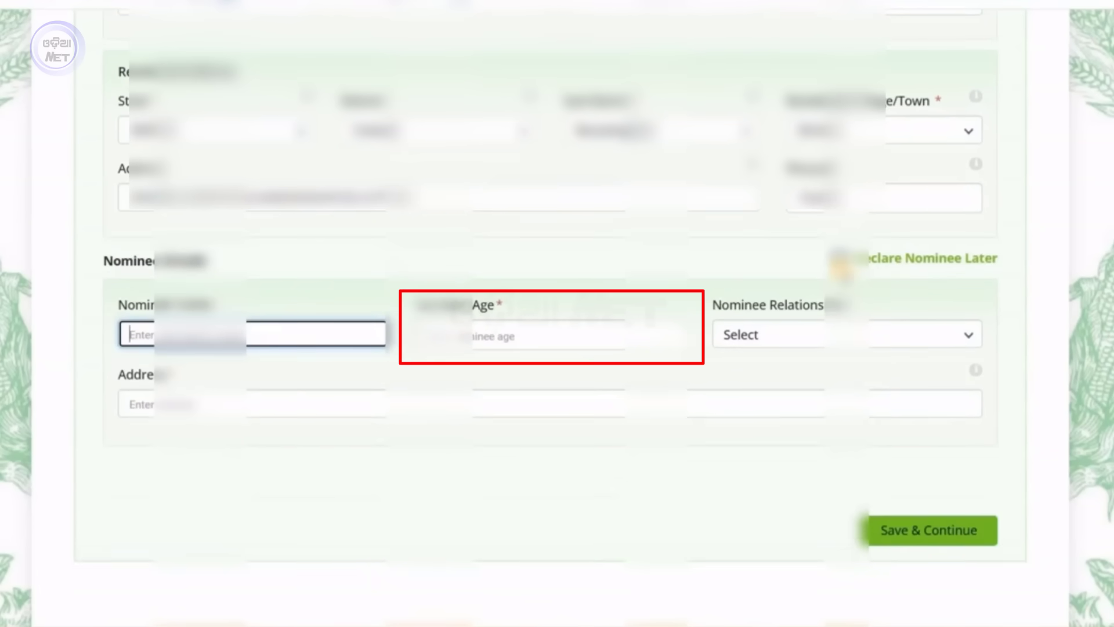
{"action": "left_click", "coordinate": [750, 342]}
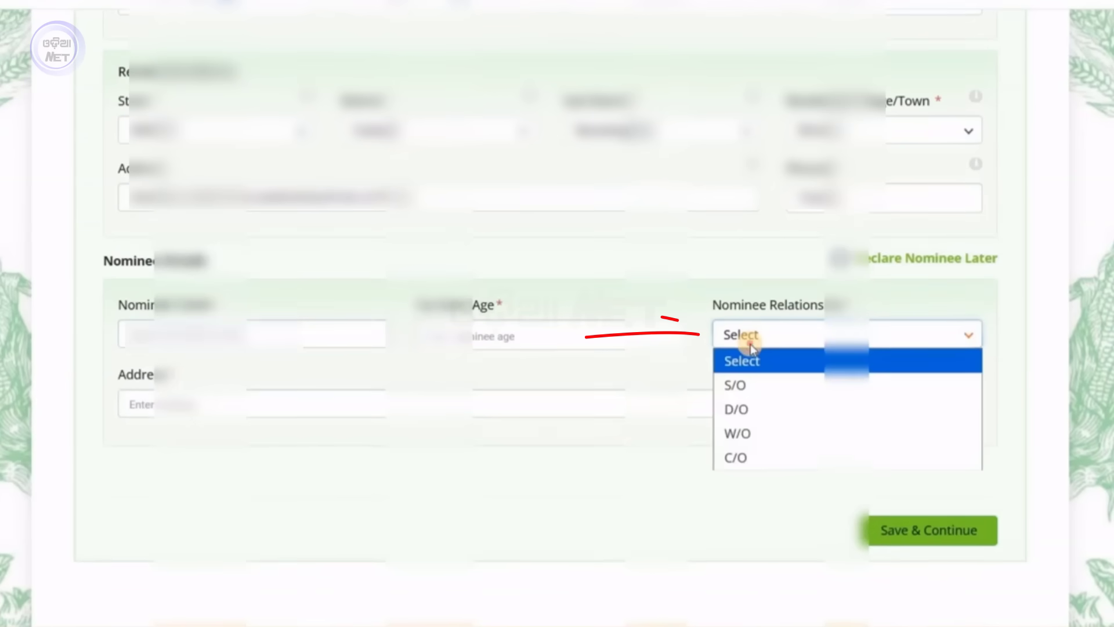
{"action": "left_click", "coordinate": [750, 342]}
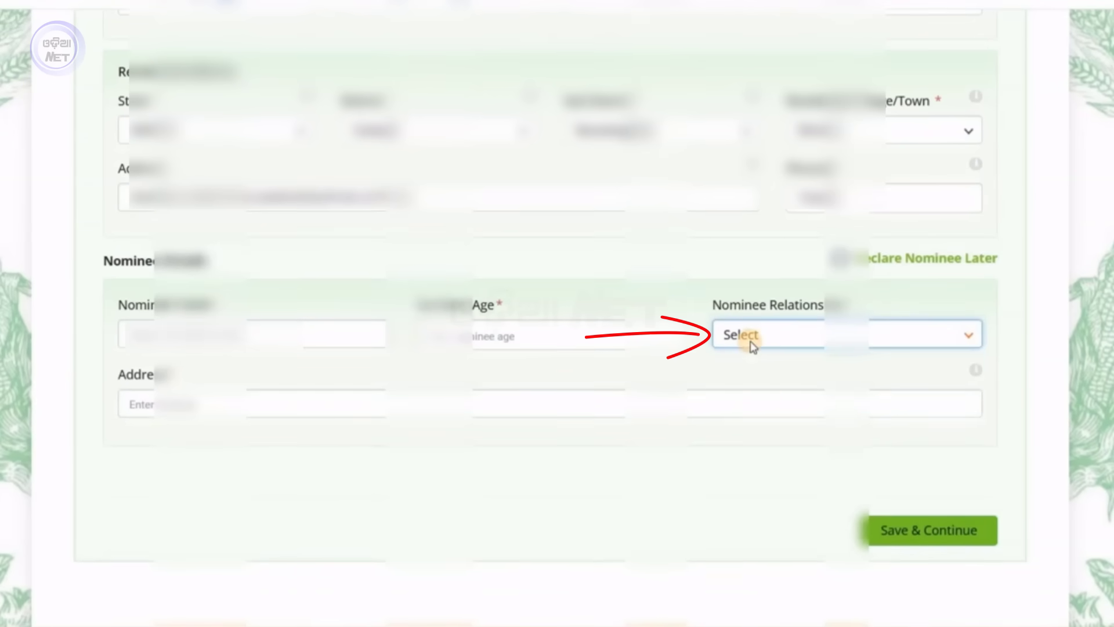
{"action": "left_click", "coordinate": [302, 413]}
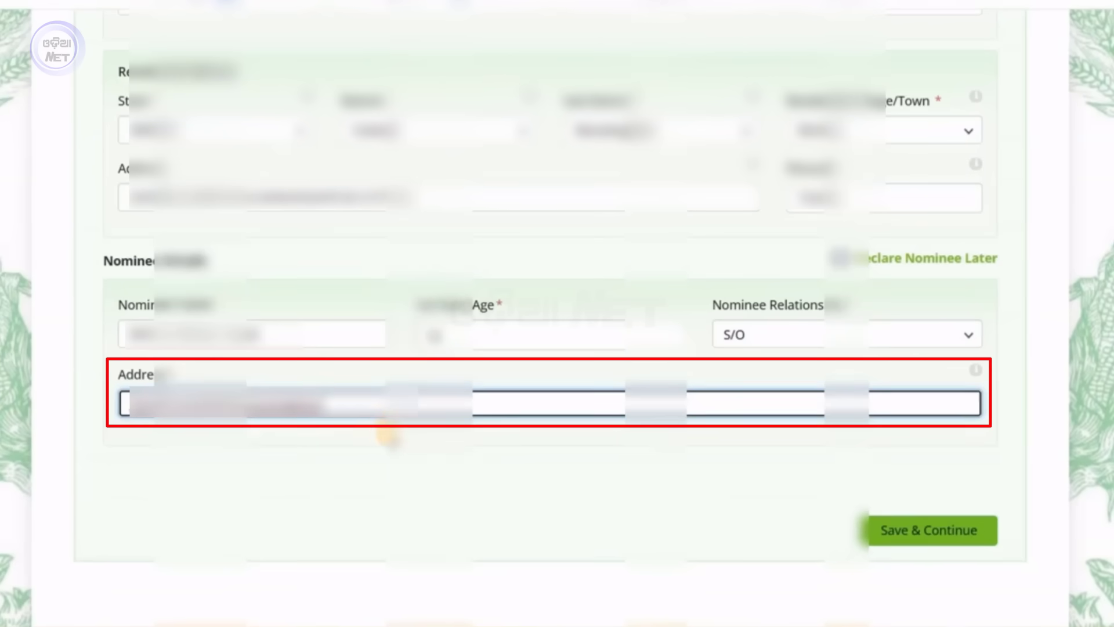
{"action": "left_click", "coordinate": [390, 434]}
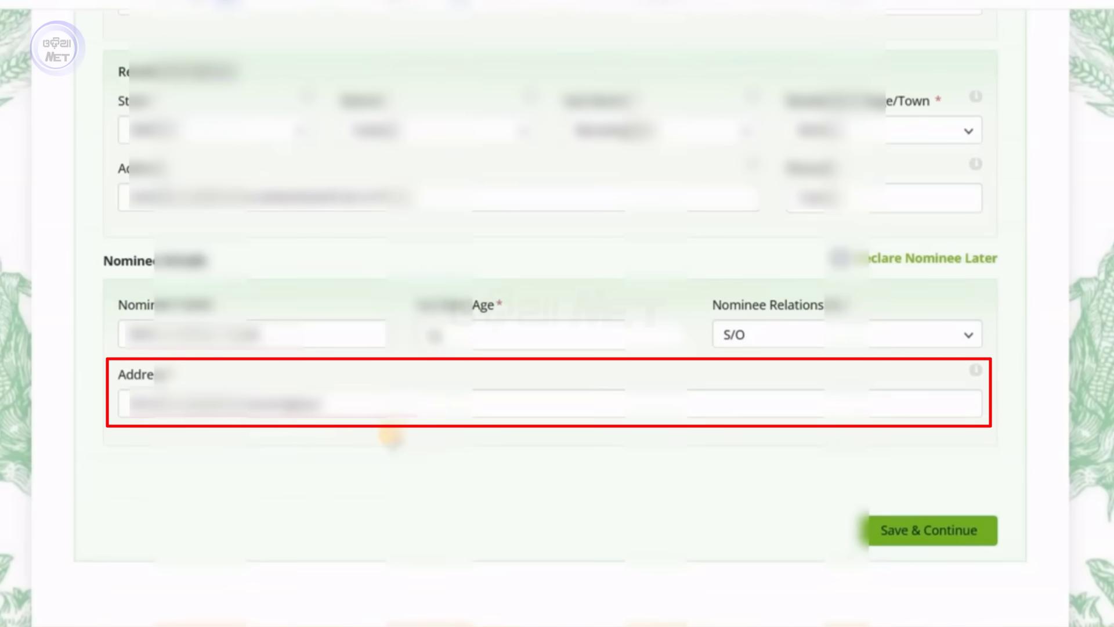
{"action": "left_click", "coordinate": [919, 532]}
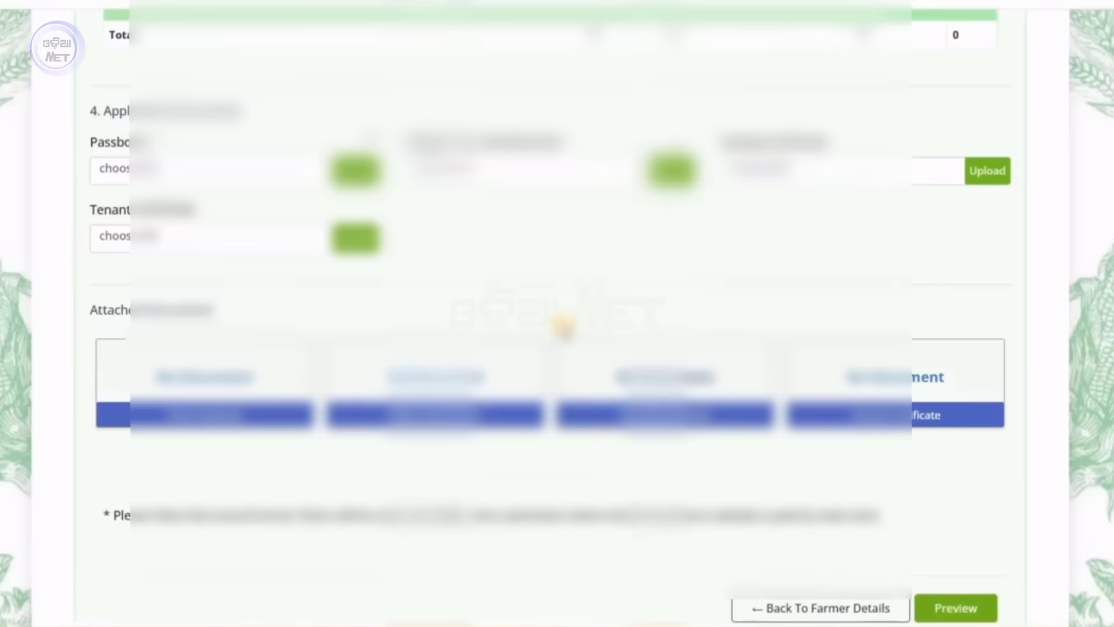
Look over the Crop Details page, including the location fields, crop table and document uploads
{"action": "scroll", "coordinate": [337, 261], "scroll_direction": "up", "scroll_amount": 15}
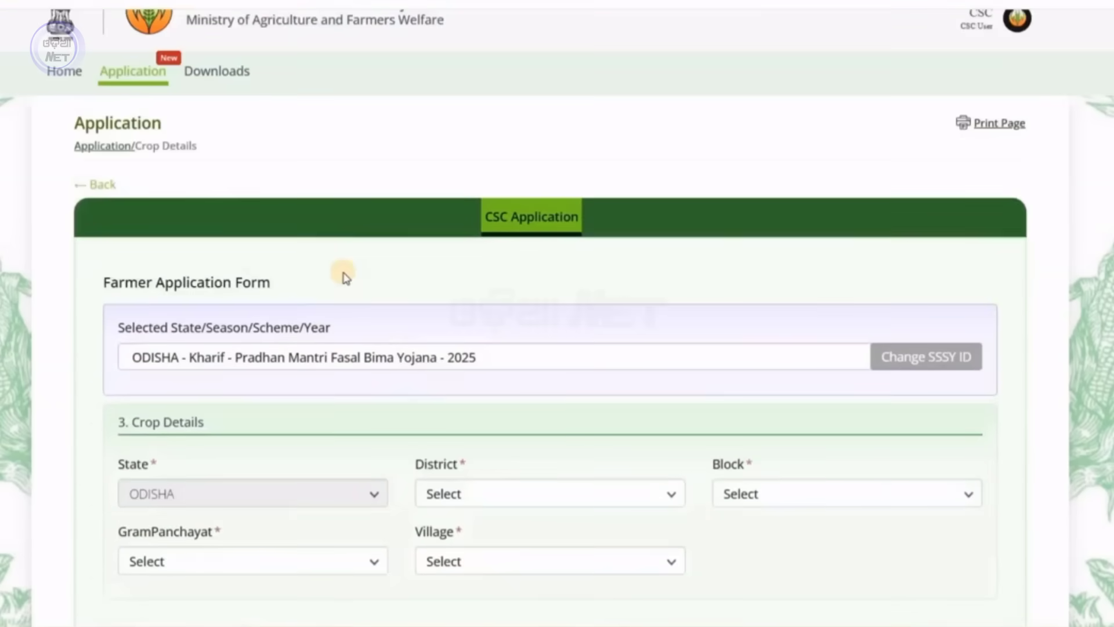
{"action": "scroll", "coordinate": [345, 277], "scroll_direction": "down", "scroll_amount": 7}
{"action": "scroll", "coordinate": [350, 231], "scroll_direction": "up", "scroll_amount": 4}
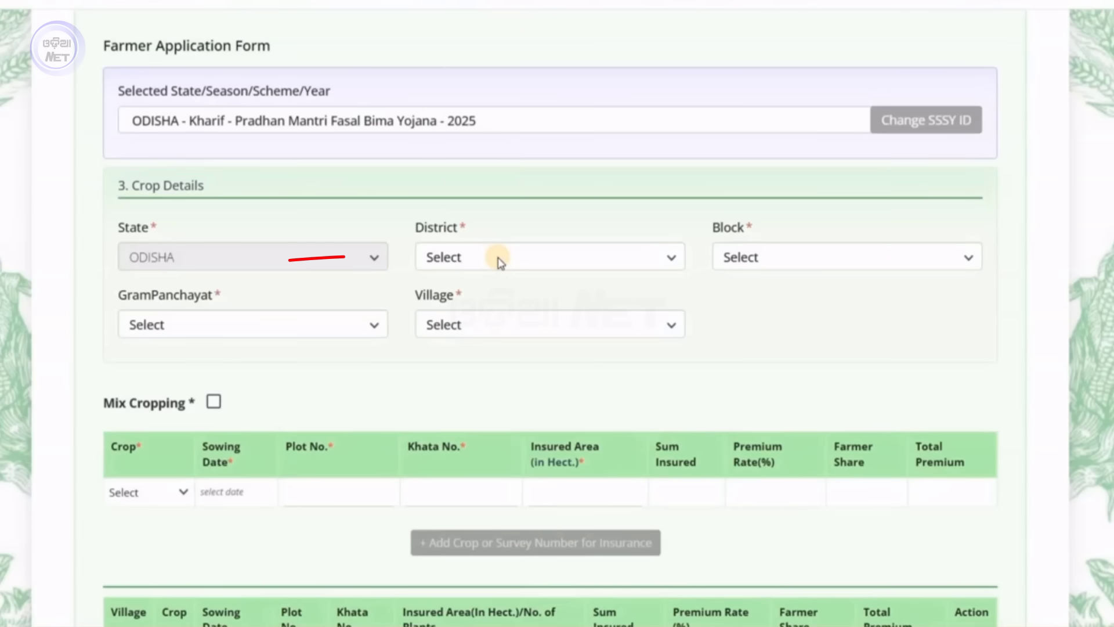
Select the land's district, gram panchayat and village in Crop Details, with Narasinghpur as the block
{"action": "left_click", "coordinate": [499, 257]}
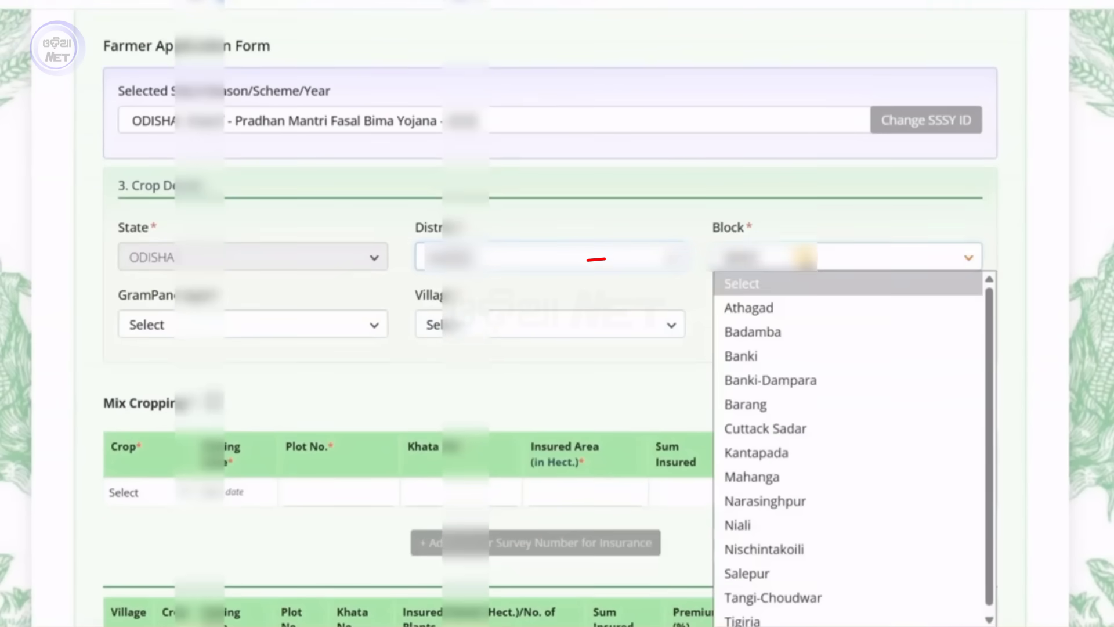
{"action": "left_click", "coordinate": [796, 497]}
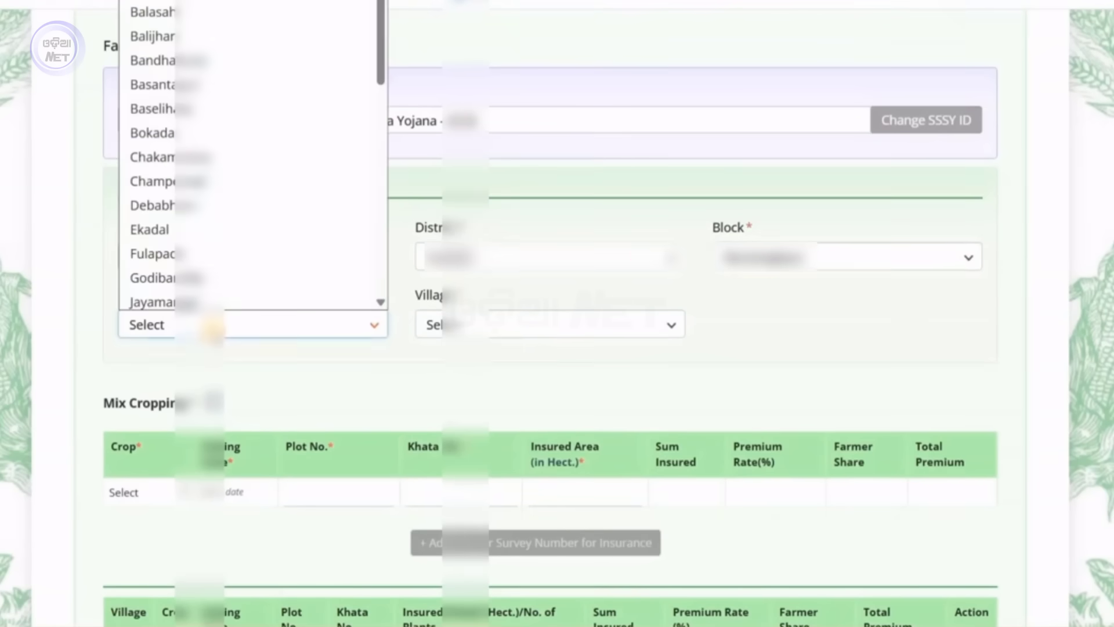
{"action": "type", "text": "nu"}
{"action": "left_click", "coordinate": [482, 327]}
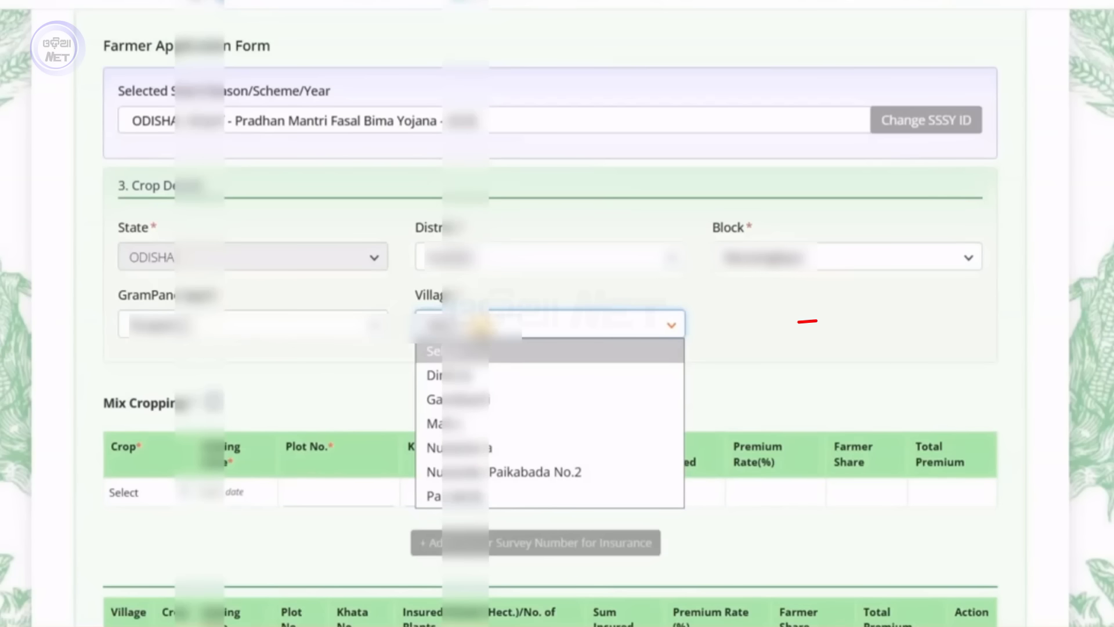
{"action": "left_click", "coordinate": [481, 375]}
{"action": "scroll", "coordinate": [481, 290], "scroll_direction": "down", "scroll_amount": 3}
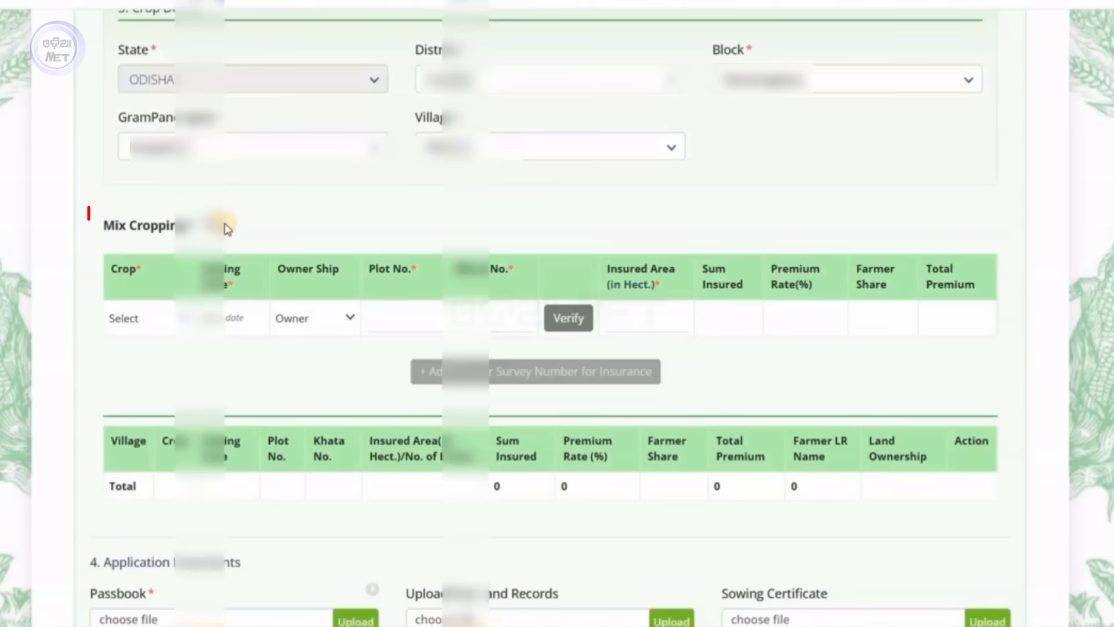
Leave Mix Cropping unticked and fill the crop row with Paddy - IR, sowing date 15 July 2025 and Owner as ownership
{"action": "left_click", "coordinate": [213, 224]}
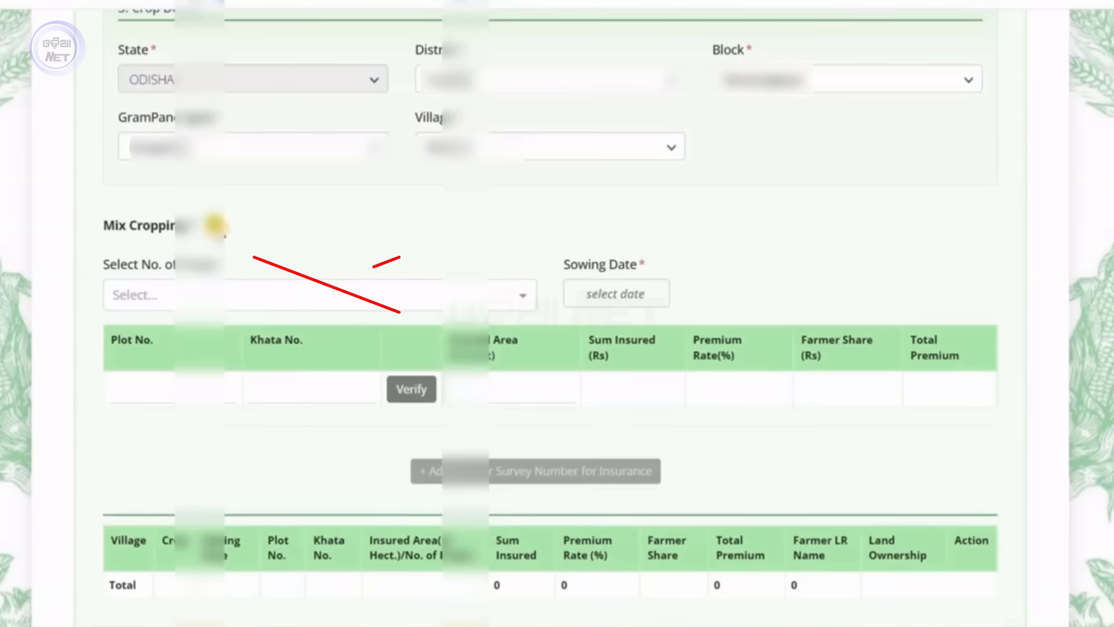
{"action": "left_click", "coordinate": [214, 225]}
{"action": "left_click", "coordinate": [154, 317]}
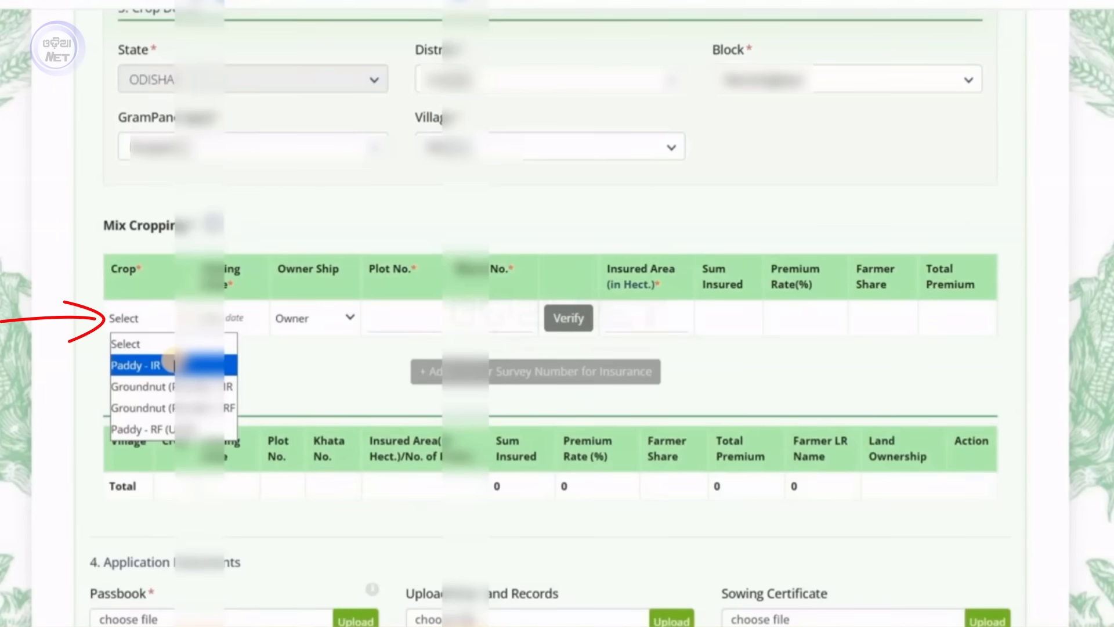
{"action": "left_click", "coordinate": [172, 365]}
{"action": "scroll", "coordinate": [228, 226], "scroll_direction": "down", "scroll_amount": 2}
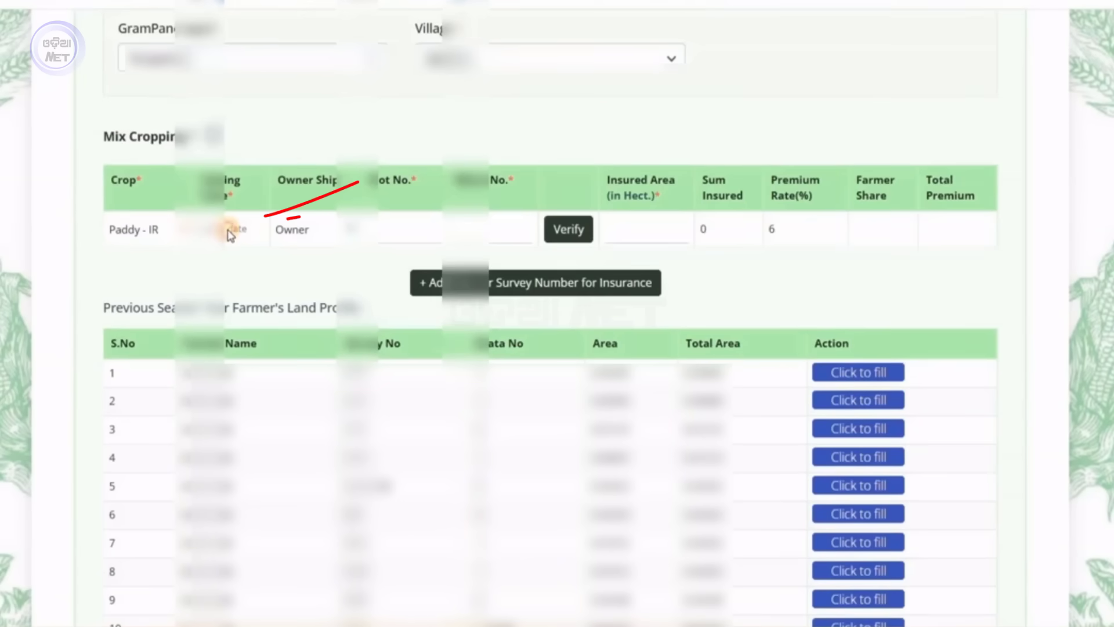
{"action": "left_click", "coordinate": [231, 223]}
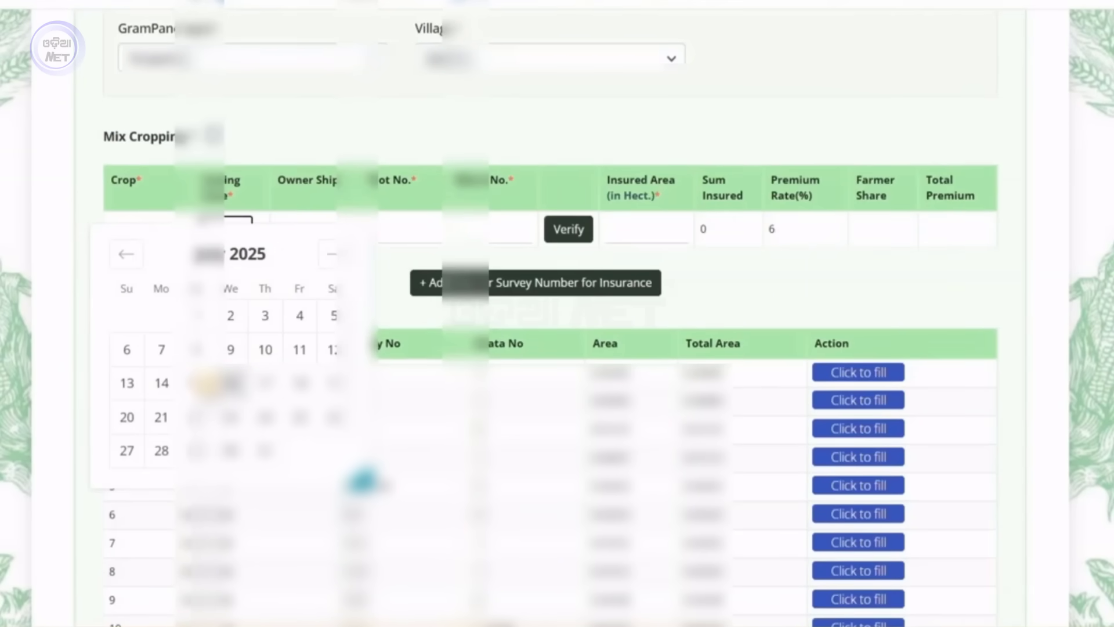
{"action": "left_click", "coordinate": [200, 385]}
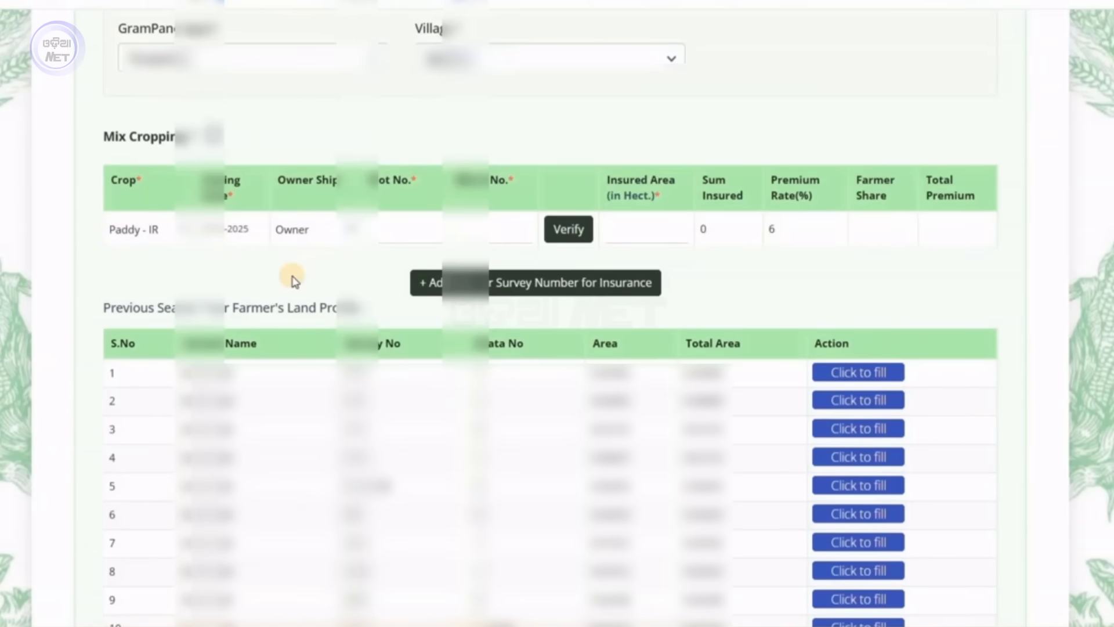
{"action": "left_click", "coordinate": [323, 229]}
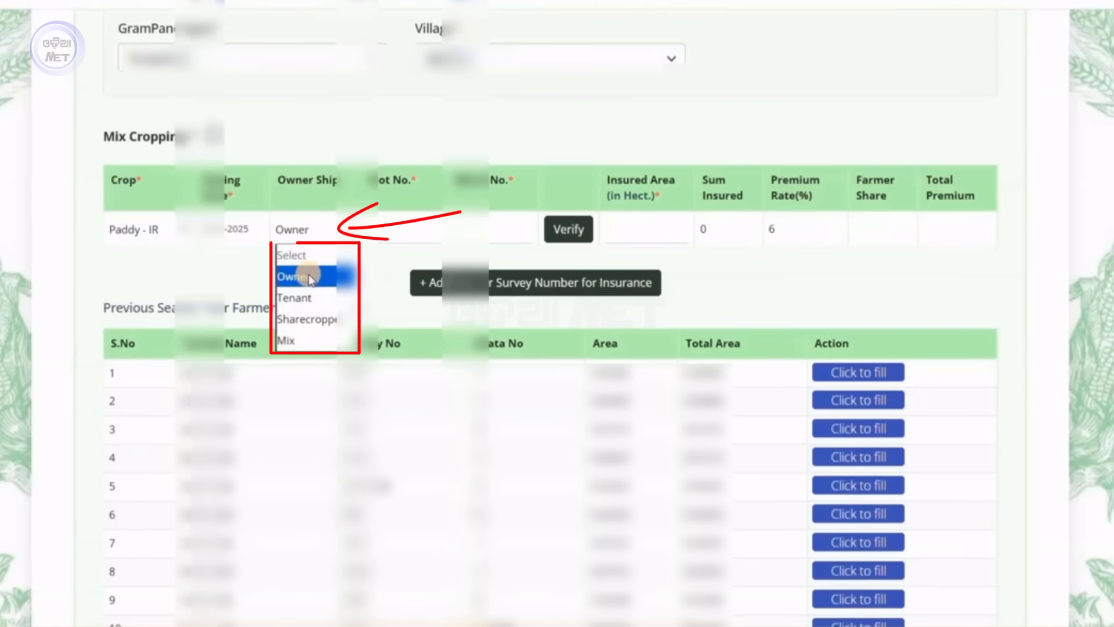
{"action": "left_click", "coordinate": [418, 232]}
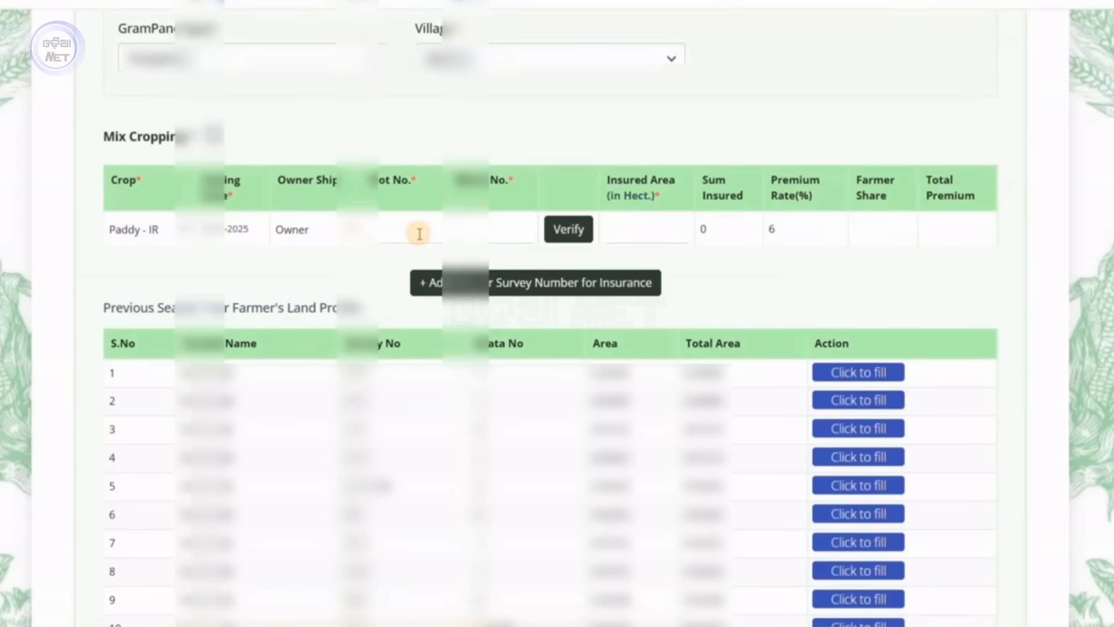
Enter the plot and khata numbers, verify them, and add the matching land record as an insured crop entry
{"action": "left_click", "coordinate": [419, 234]}
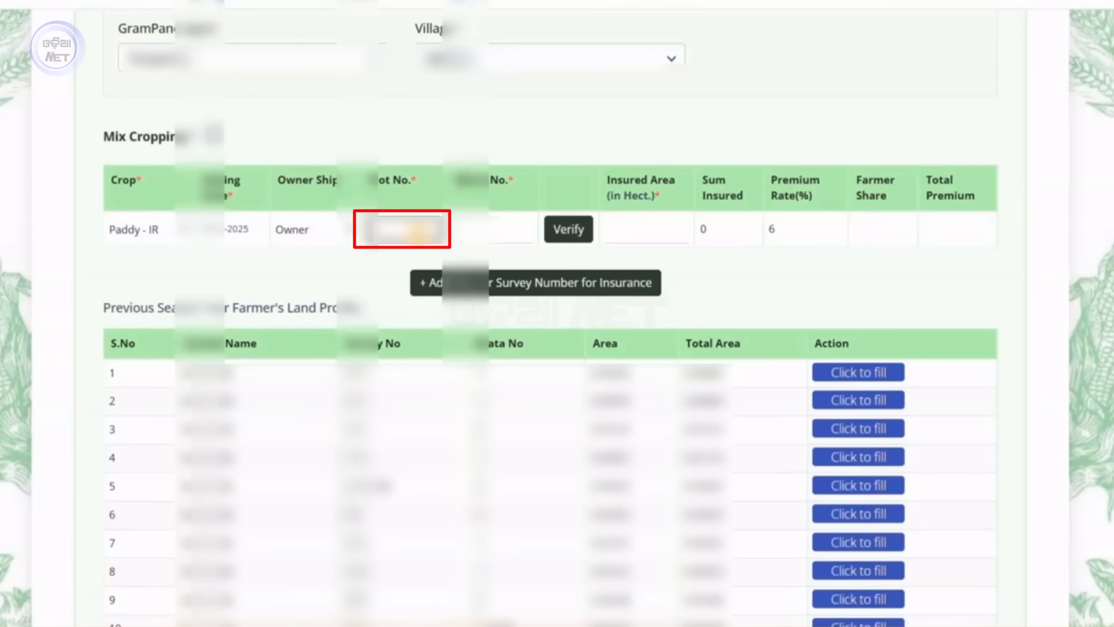
{"action": "left_click", "coordinate": [478, 226]}
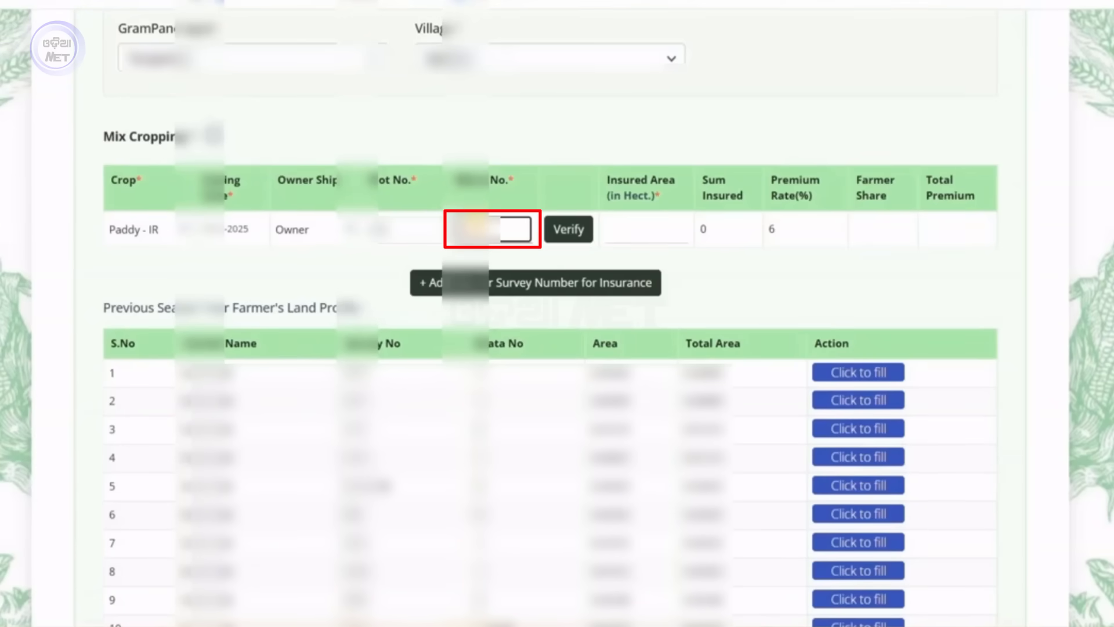
{"action": "left_click", "coordinate": [568, 228]}
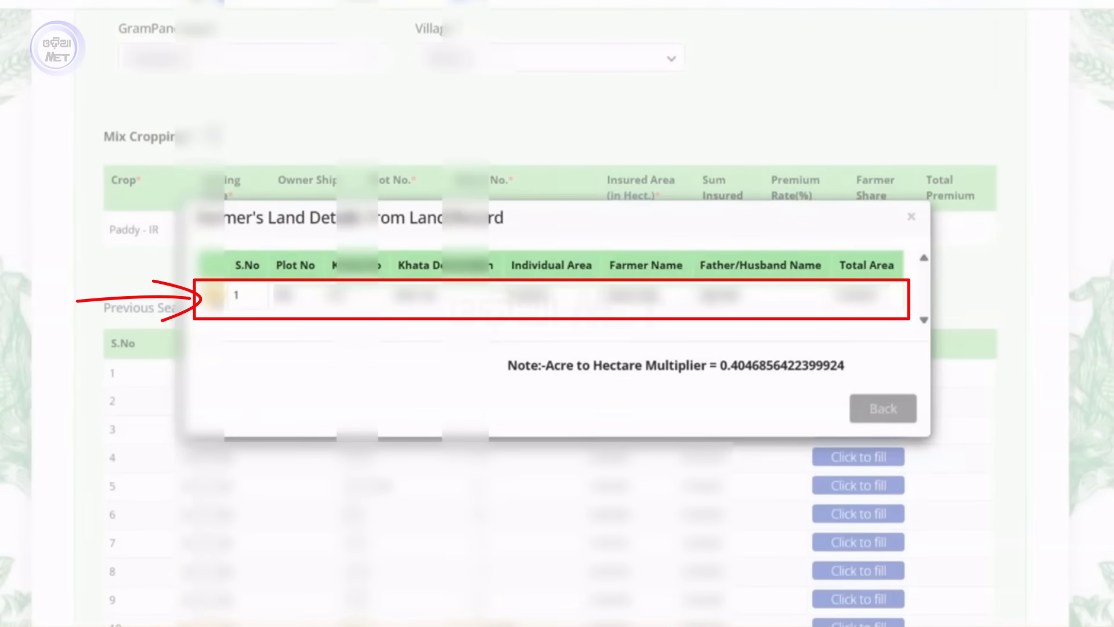
{"action": "left_click", "coordinate": [230, 299]}
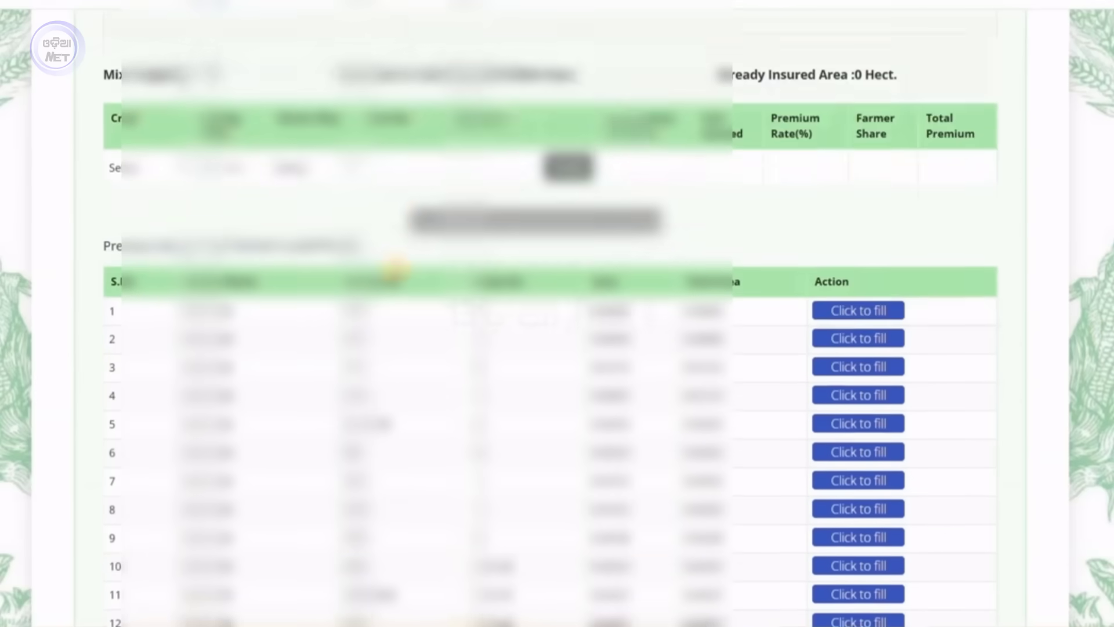
{"action": "scroll", "coordinate": [394, 268], "scroll_direction": "down", "scroll_amount": 10}
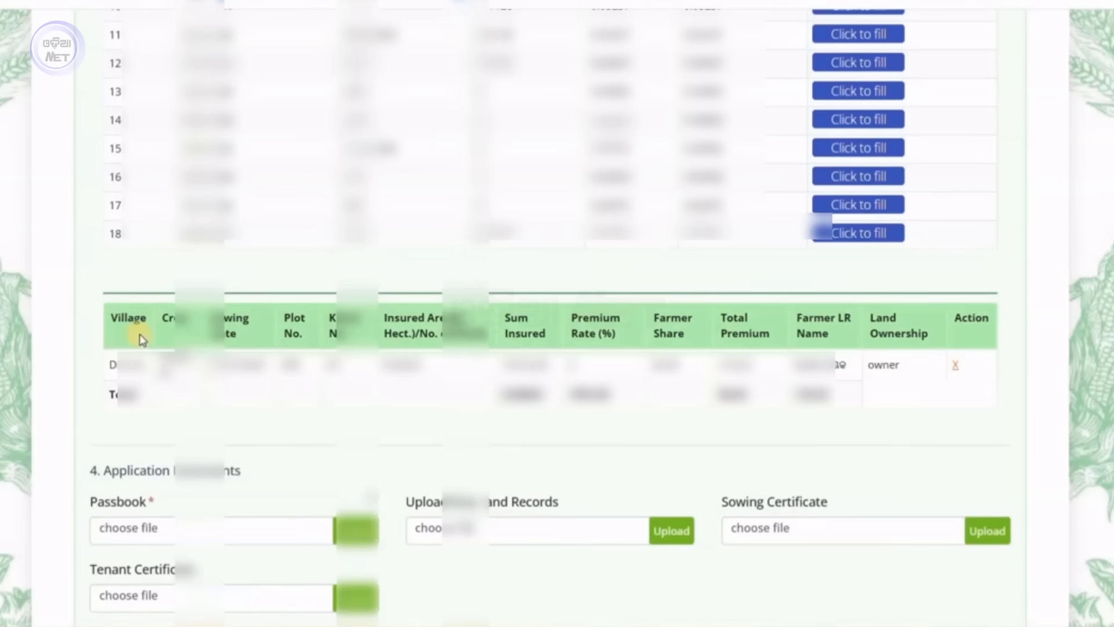
Fill another crop row with Paddy - IR and its sowing date for the next plot
{"action": "scroll", "coordinate": [139, 333], "scroll_direction": "up", "scroll_amount": 12}
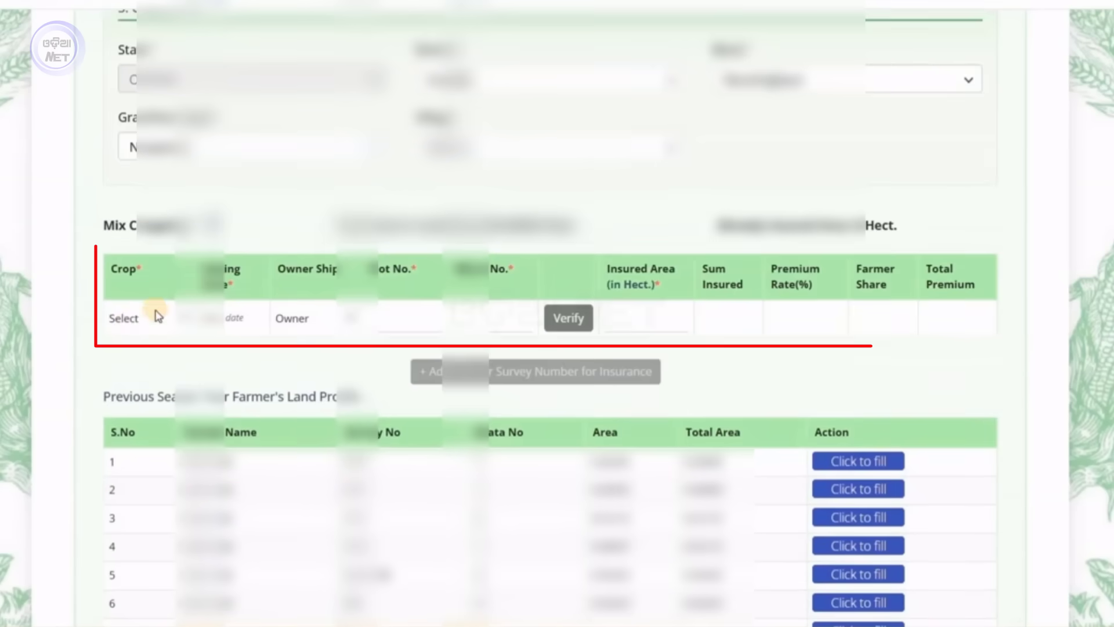
{"action": "left_click", "coordinate": [150, 318]}
{"action": "left_click", "coordinate": [226, 362]}
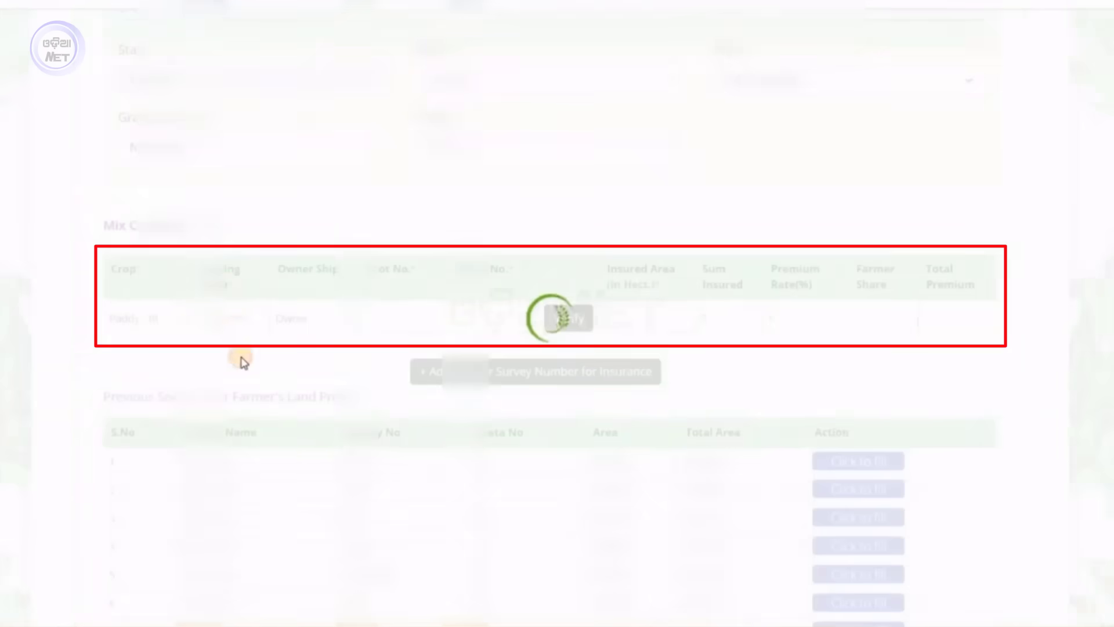
{"action": "left_click", "coordinate": [232, 318]}
{"action": "left_click", "coordinate": [128, 510]}
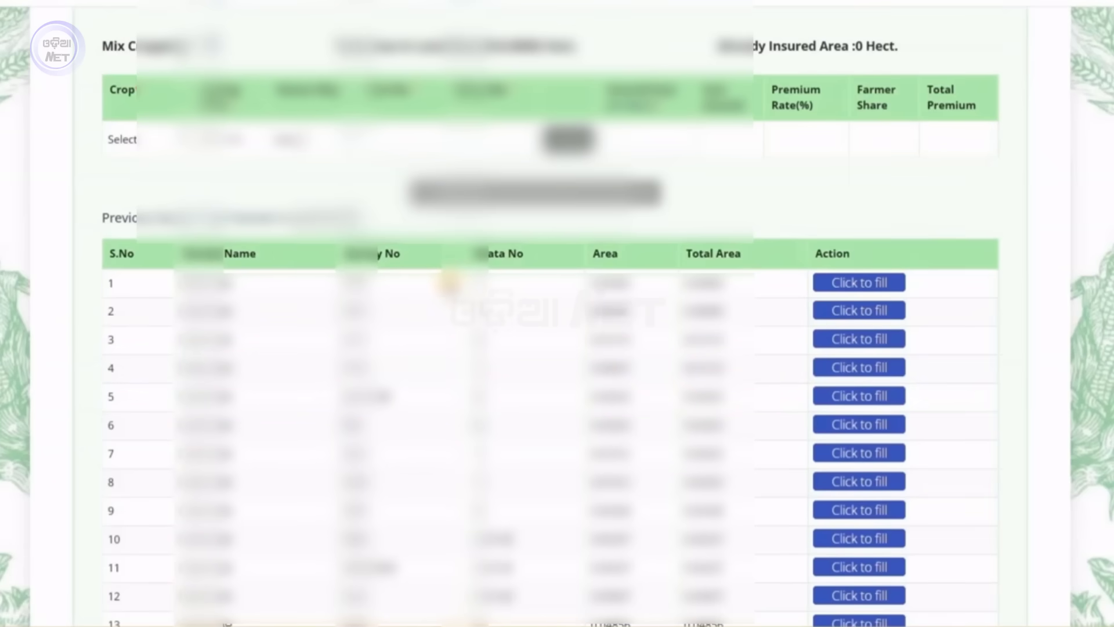
Look over the previous season's land profiles, the crop options, the added crop entries and the Application Documents section
{"action": "scroll", "coordinate": [449, 283], "scroll_direction": "down", "scroll_amount": 9}
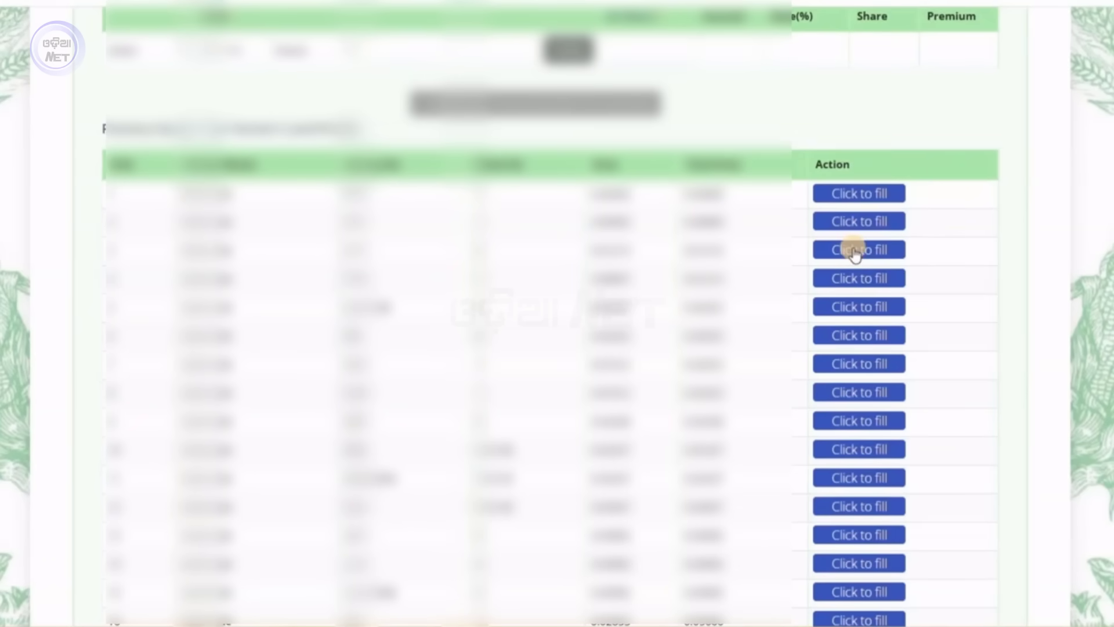
{"action": "scroll", "coordinate": [540, 330], "scroll_direction": "down", "scroll_amount": 1}
{"action": "scroll", "coordinate": [540, 330], "scroll_direction": "down", "scroll_amount": 7}
{"action": "scroll", "coordinate": [497, 311], "scroll_direction": "up", "scroll_amount": 15}
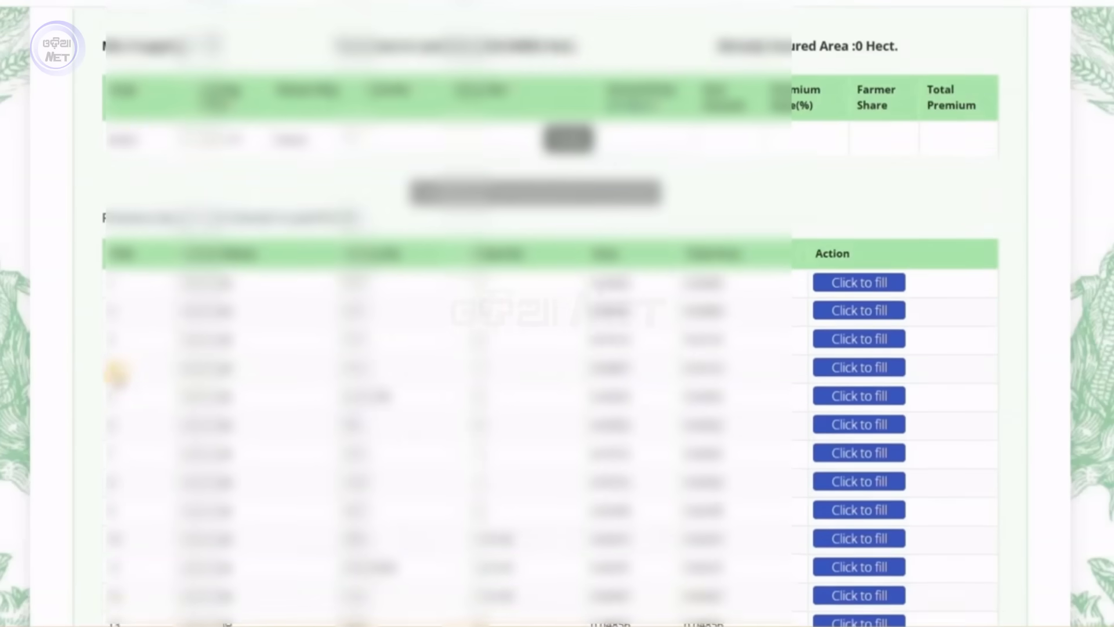
{"action": "left_click", "coordinate": [134, 409]}
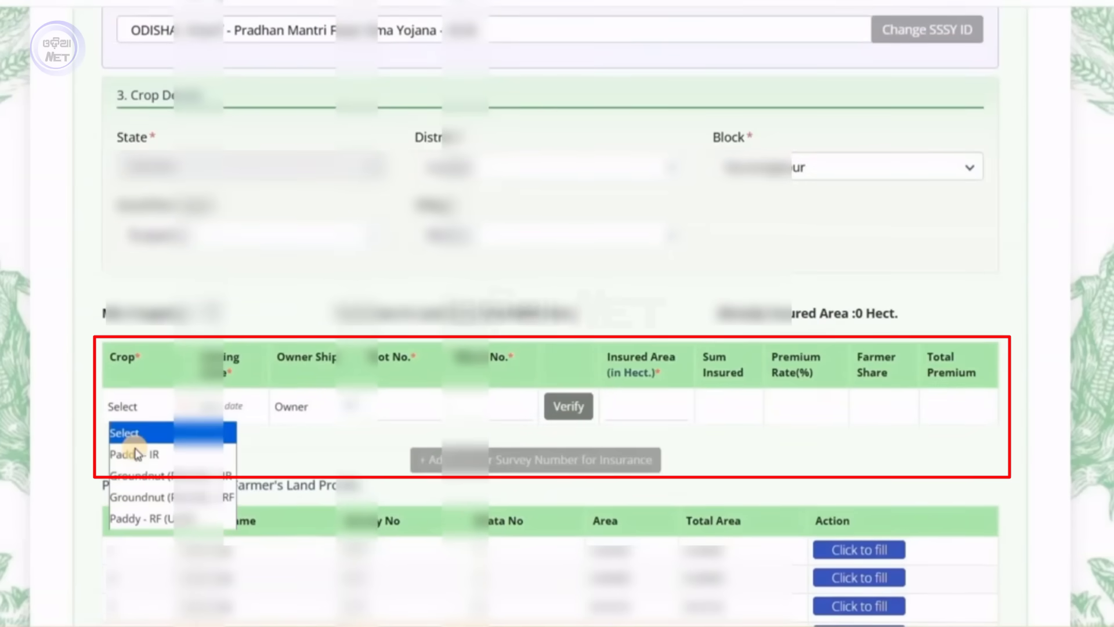
{"action": "left_click", "coordinate": [134, 435]}
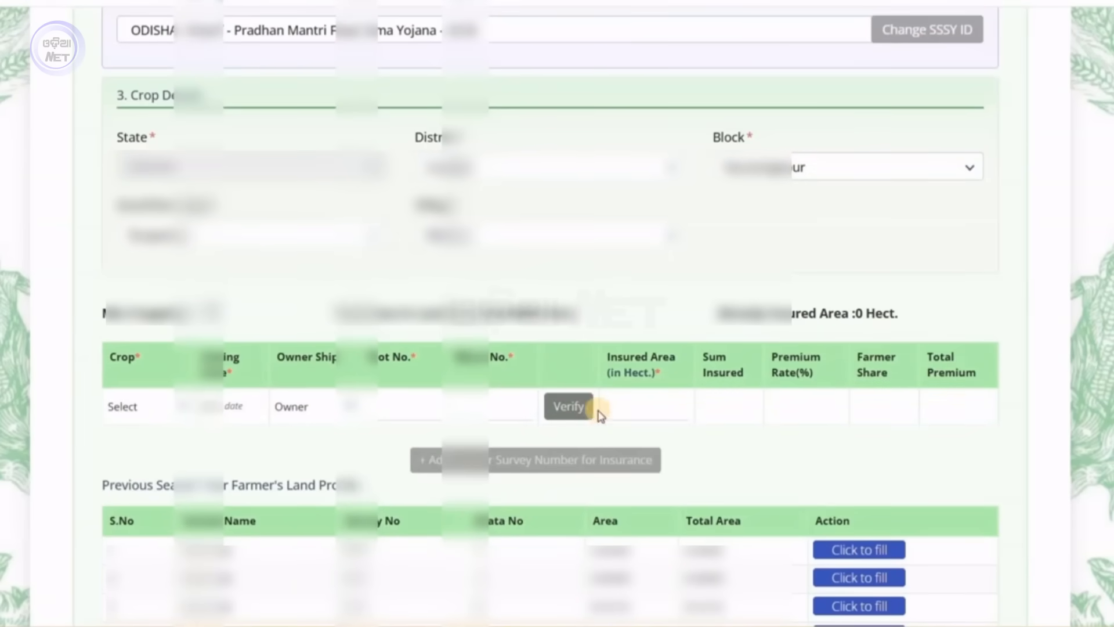
{"action": "scroll", "coordinate": [522, 293], "scroll_direction": "down", "scroll_amount": 3}
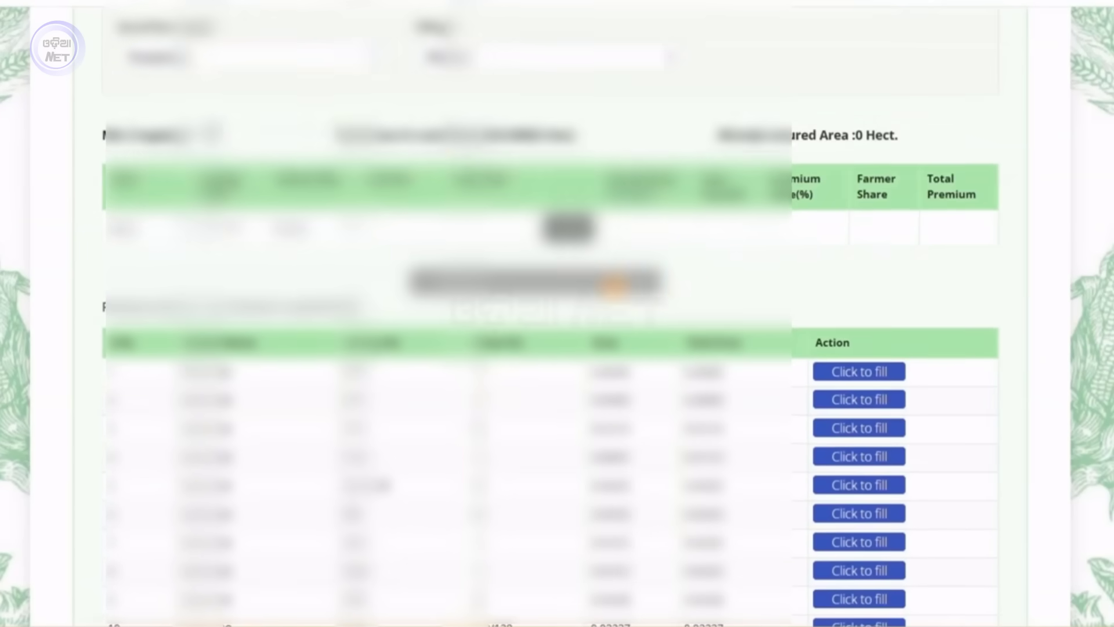
{"action": "scroll", "coordinate": [684, 288], "scroll_direction": "down", "scroll_amount": 10}
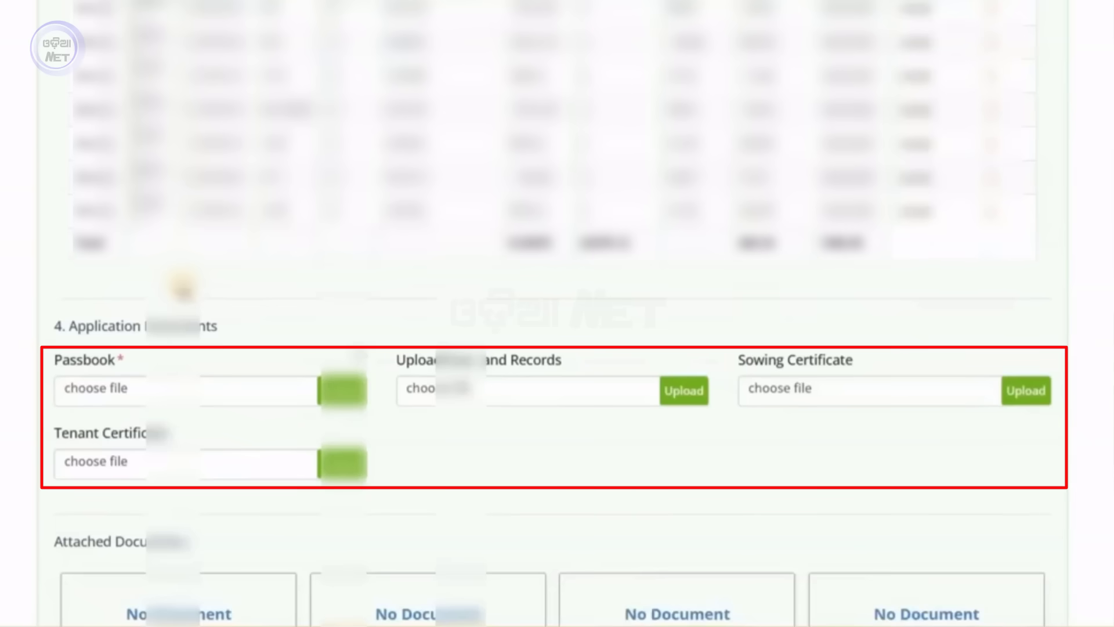
{"action": "scroll", "coordinate": [183, 289], "scroll_direction": "down", "scroll_amount": 2}
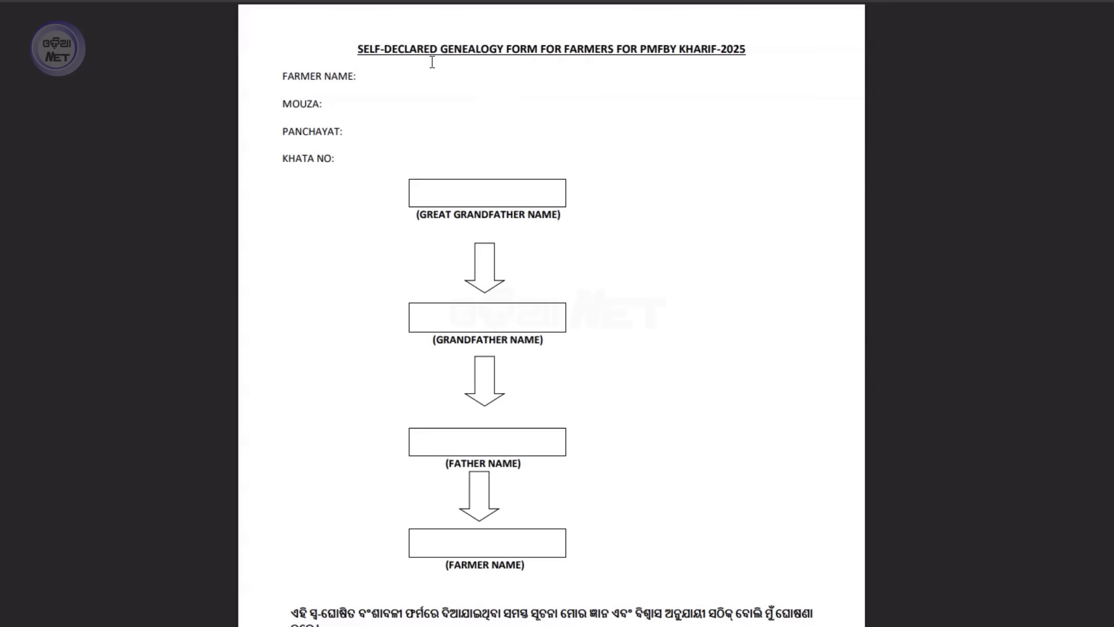
Read through the self-declared genealogy form for farmers for PMFBY Kharif-2025, down to the farmer's signature
{"action": "scroll", "coordinate": [649, 452], "scroll_direction": "down", "scroll_amount": 2}
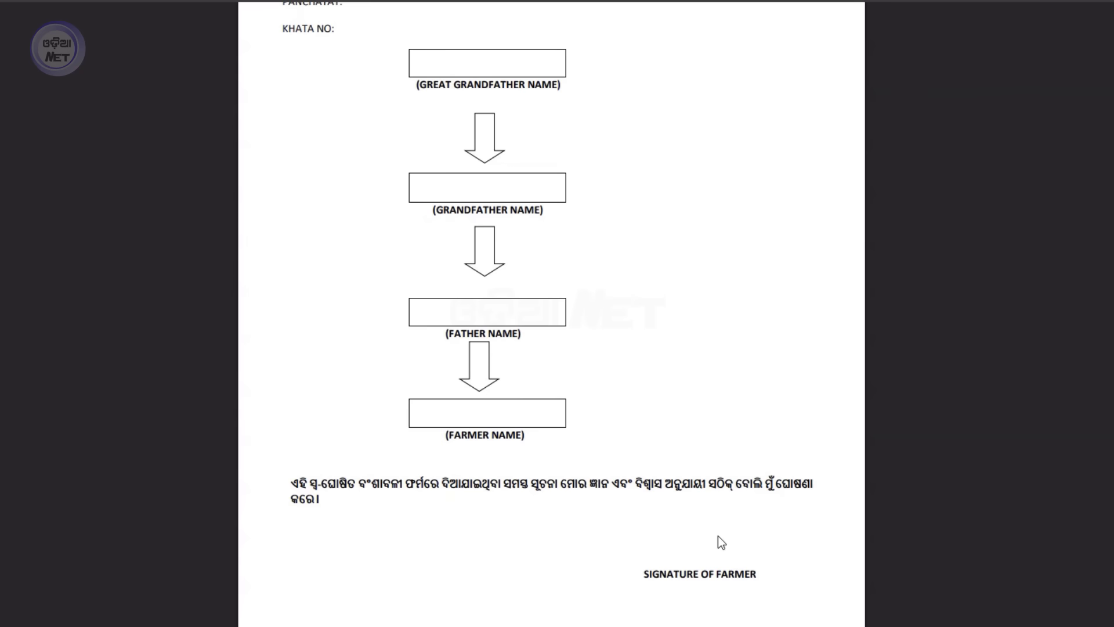
{"action": "scroll", "coordinate": [719, 535], "scroll_direction": "up", "scroll_amount": 2}
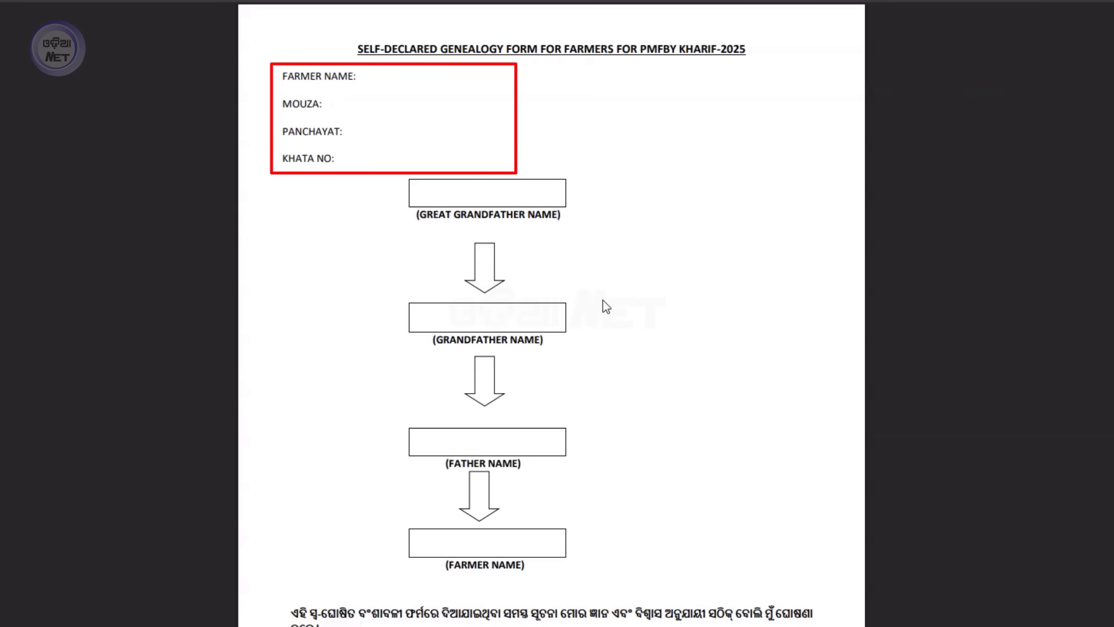
{"action": "scroll", "coordinate": [507, 475], "scroll_direction": "down", "scroll_amount": 2}
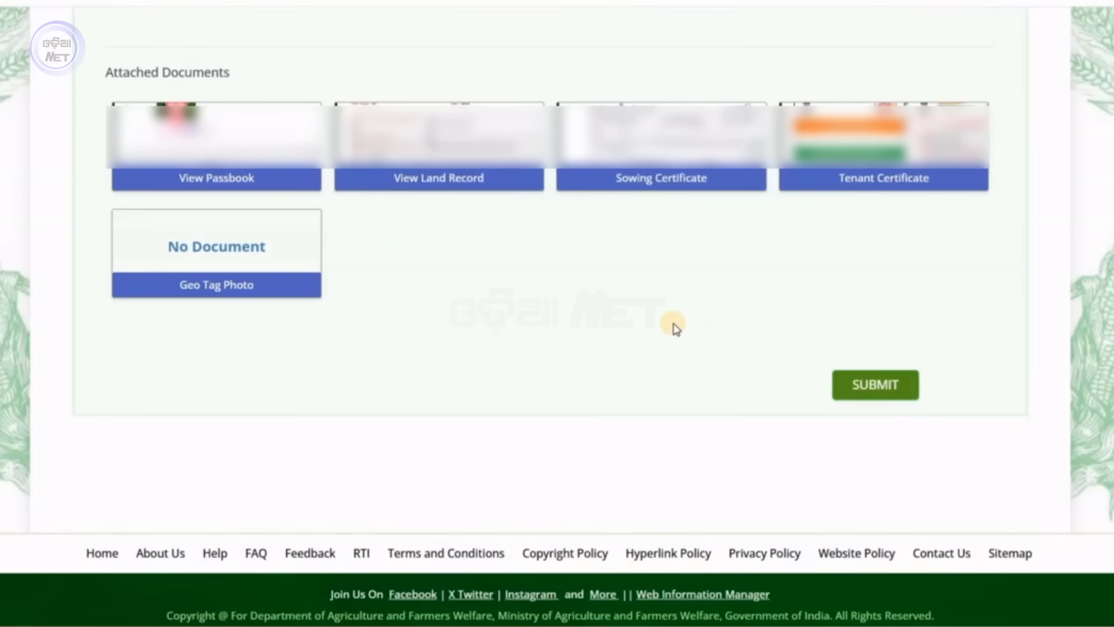
Submit the application, proceed to payment, and validate the CSC wallet login with the account password
{"action": "left_click", "coordinate": [866, 397]}
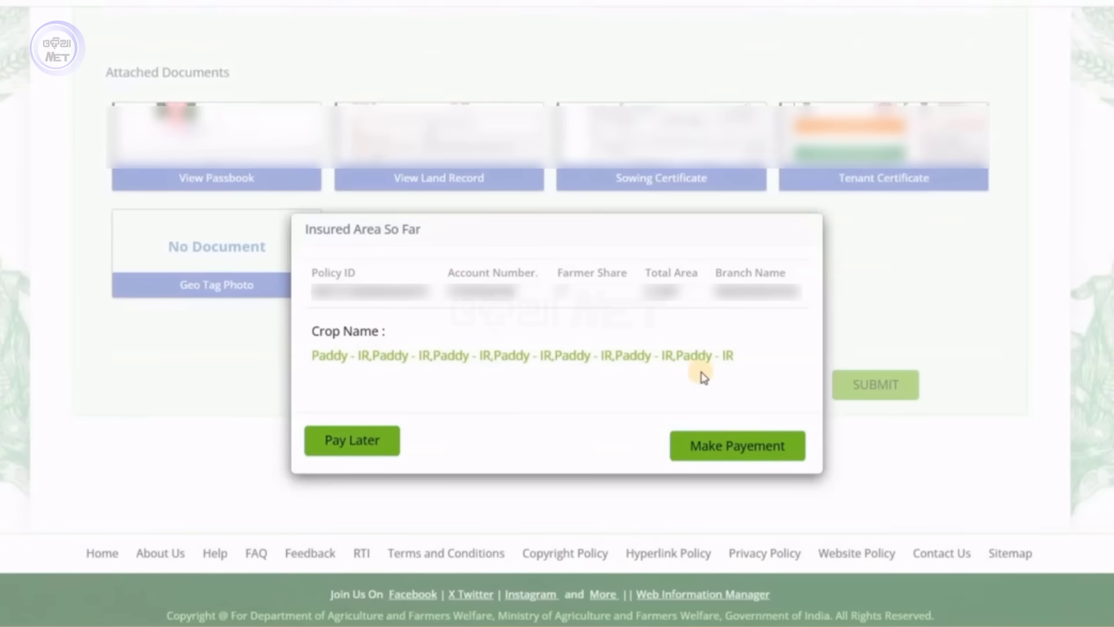
{"action": "left_click", "coordinate": [734, 459]}
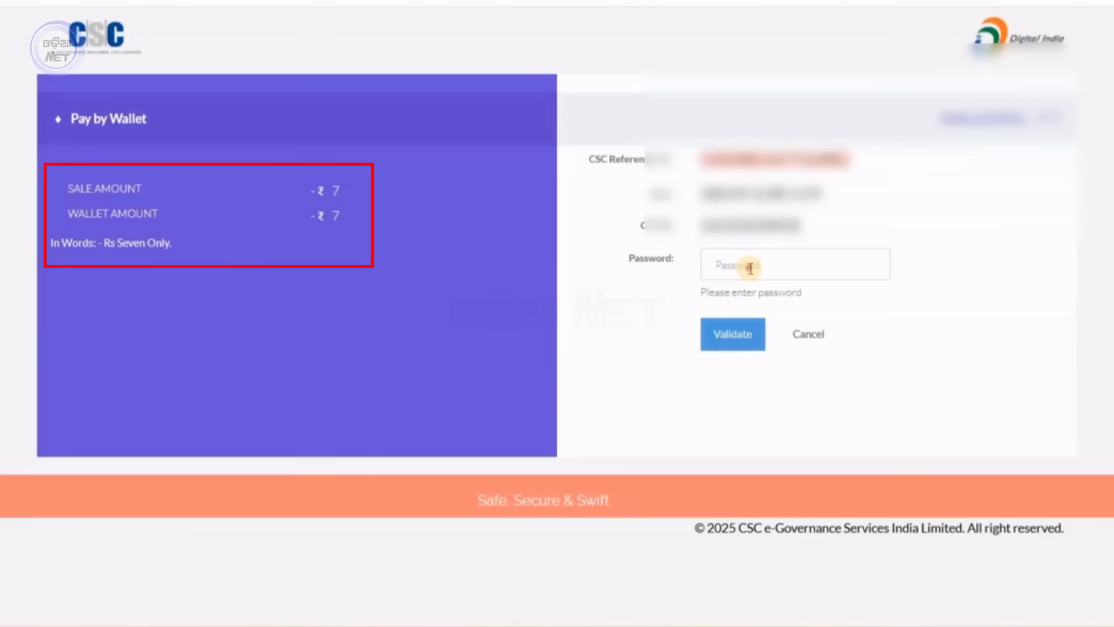
{"action": "type", "text": "****"}
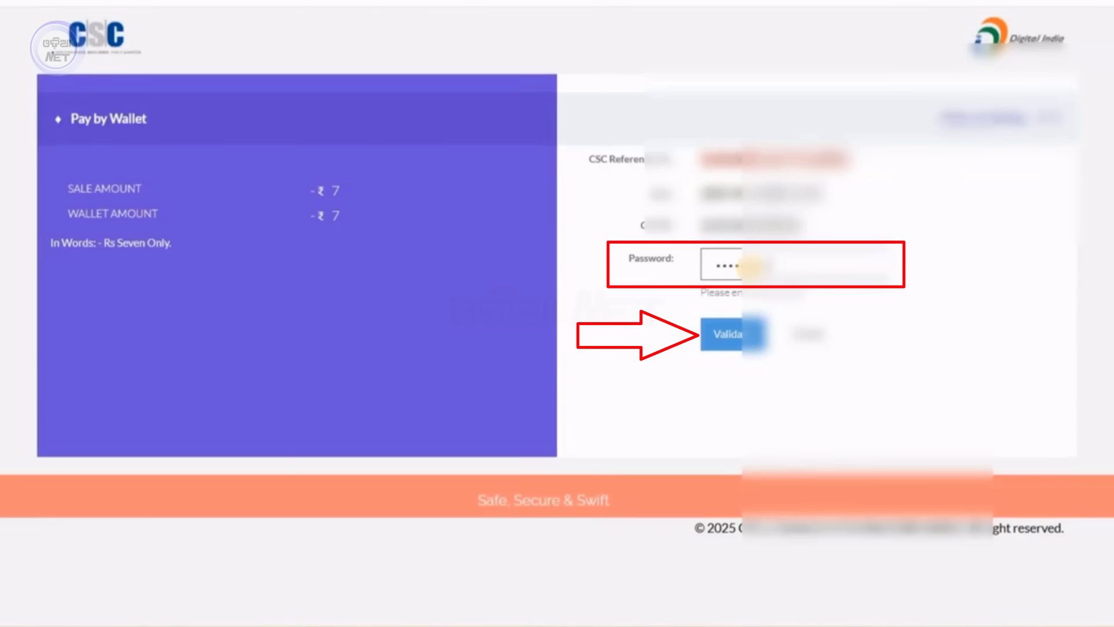
{"action": "left_click", "coordinate": [704, 332]}
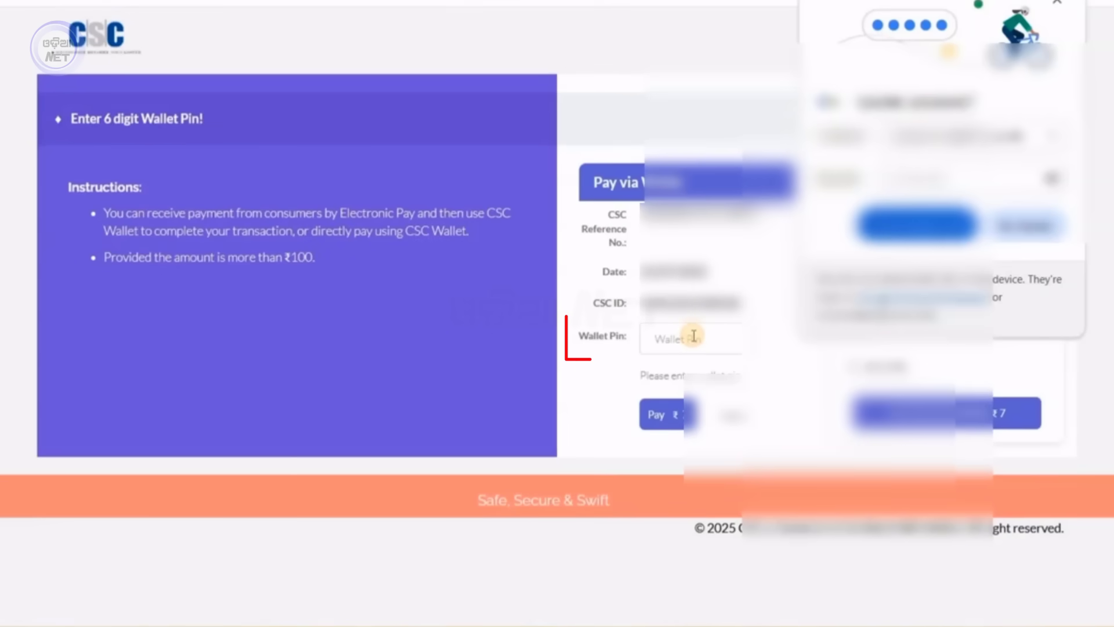
Enter the wallet PIN and pay the ₹7 premium from the CSC wallet
{"action": "left_click", "coordinate": [694, 336]}
{"action": "type", "text": "****"}
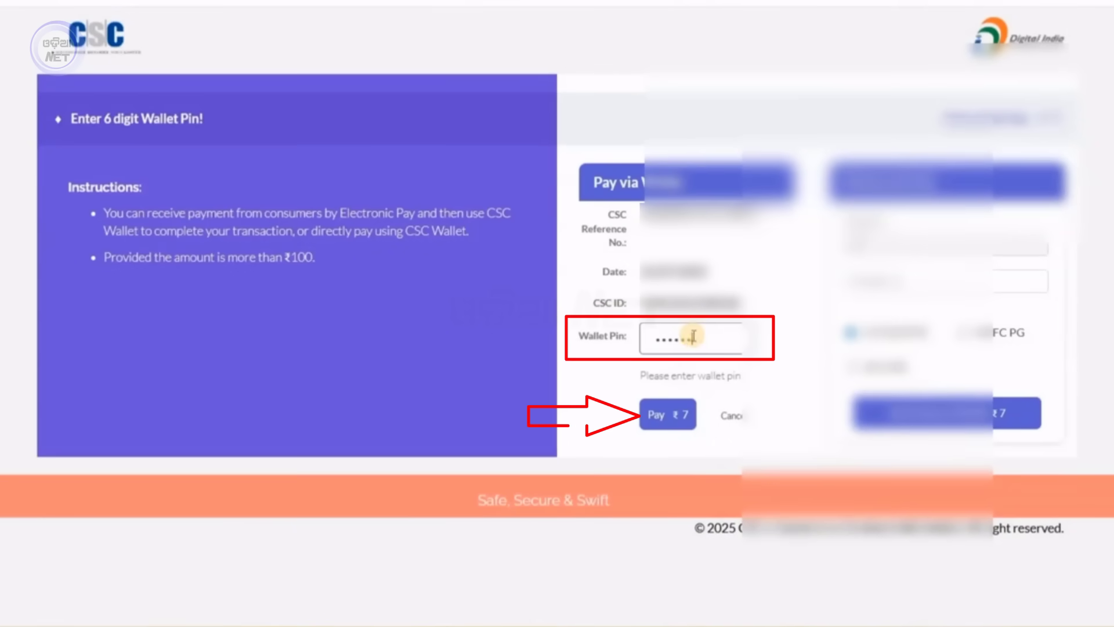
{"action": "key", "text": "Return"}
{"action": "left_click", "coordinate": [1036, 231]}
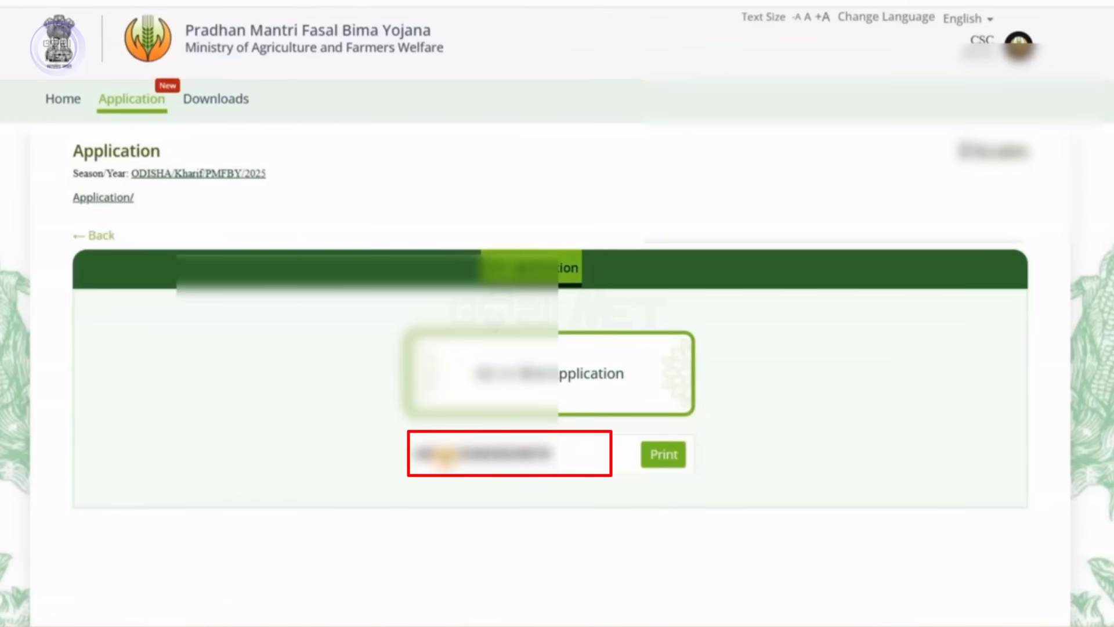
Select the new application's number, open its printable receipt and look over the application and crop details
{"action": "double_click", "coordinate": [446, 456]}
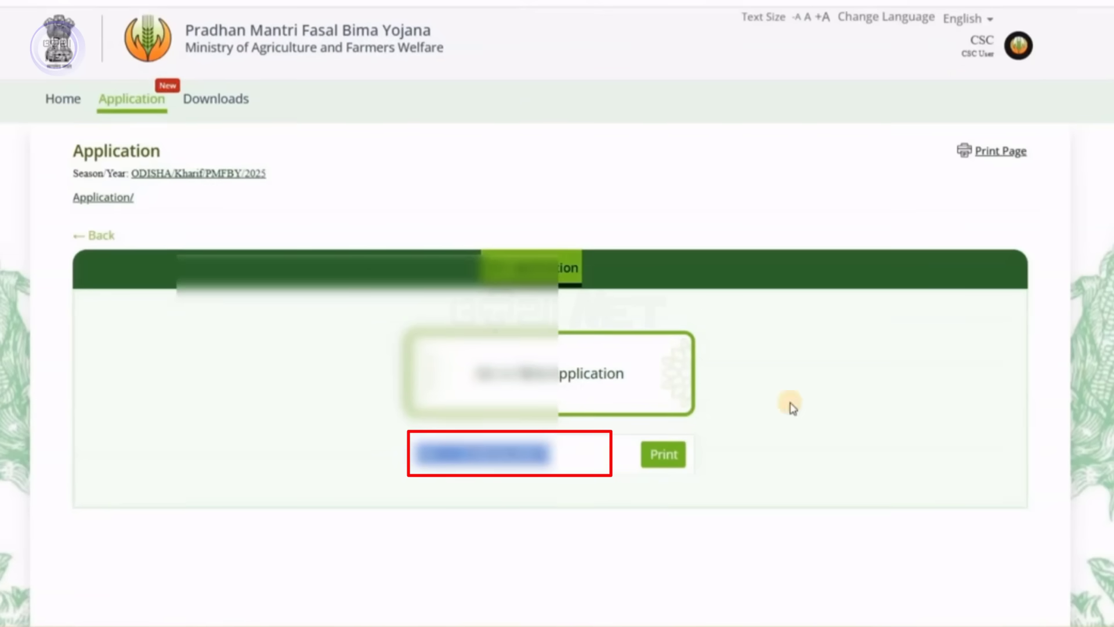
{"action": "scroll", "coordinate": [754, 394], "scroll_direction": "down", "scroll_amount": 1}
{"action": "left_click", "coordinate": [674, 372]}
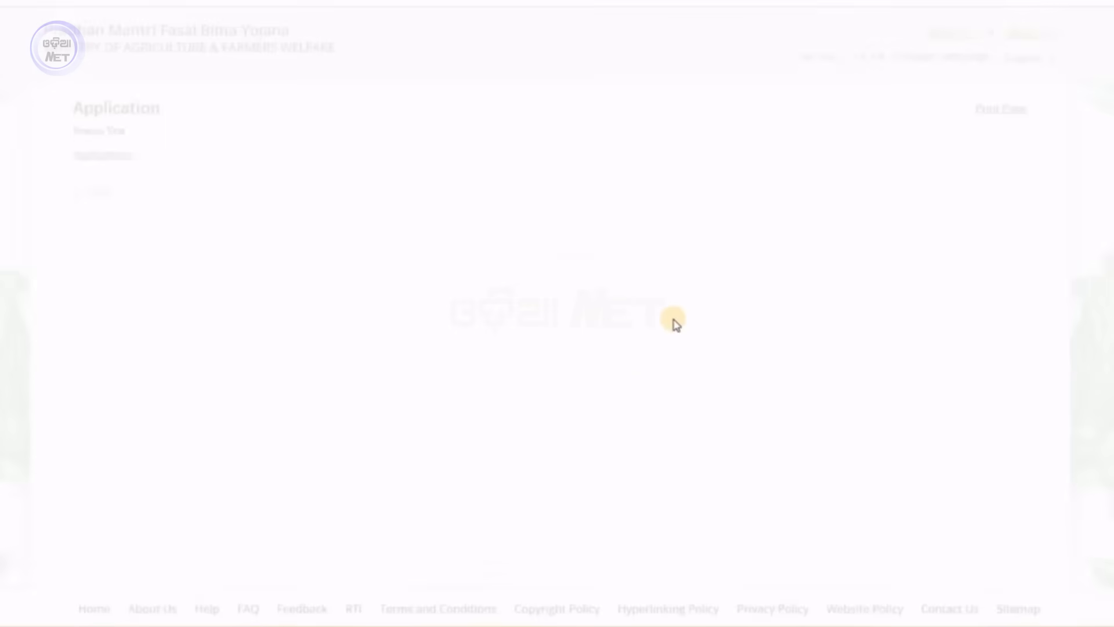
{"action": "scroll", "coordinate": [806, 273], "scroll_direction": "down", "scroll_amount": 15}
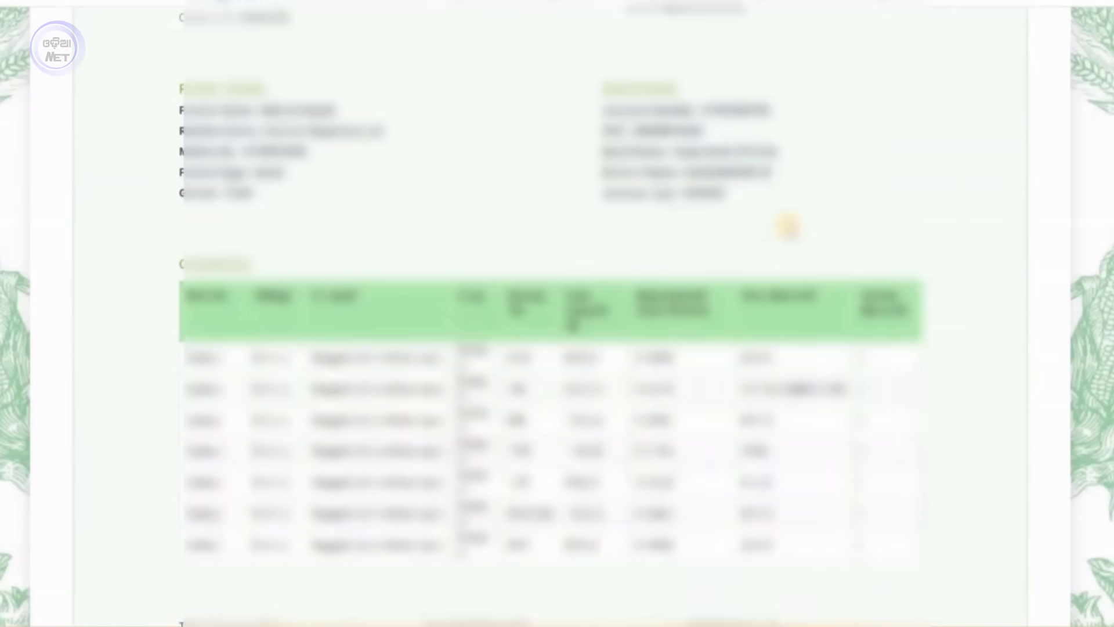
{"action": "scroll", "coordinate": [757, 235], "scroll_direction": "up", "scroll_amount": 15}
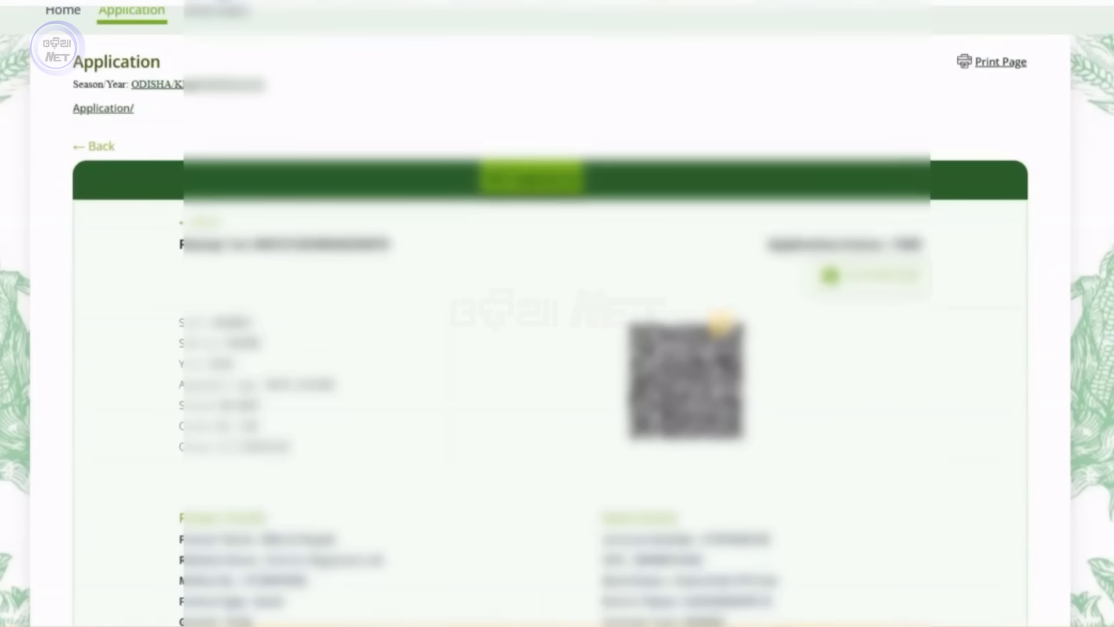
{"action": "scroll", "coordinate": [711, 309], "scroll_direction": "up", "scroll_amount": 2}
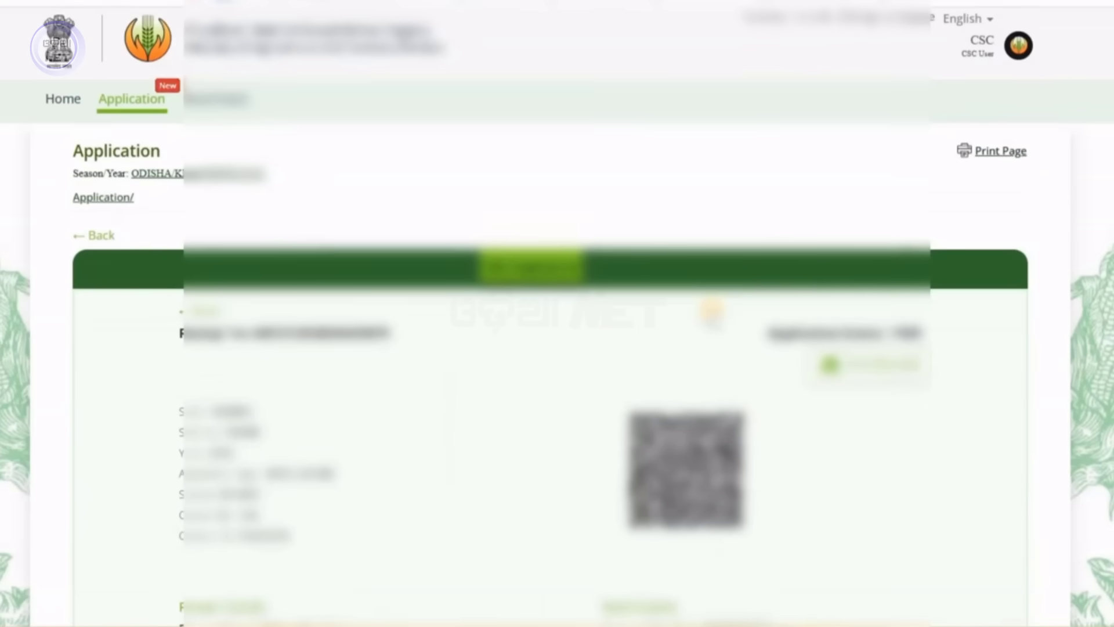